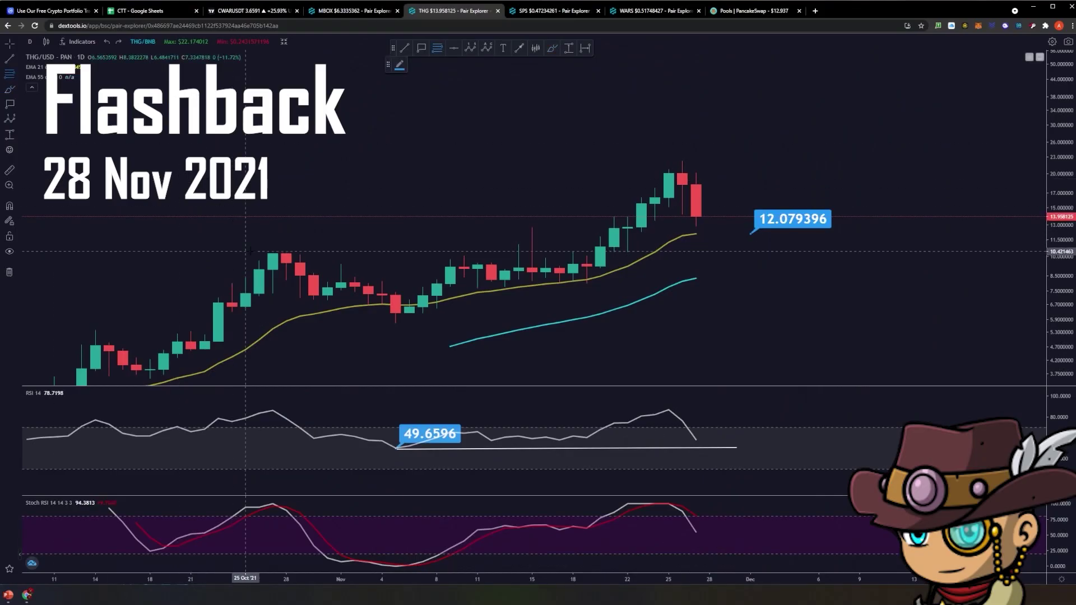
Draw a Fibonacci retracement on the THG/USD daily chart from about 10.42 at 25 Oct to about 5.69 at 9 Dec.
left_click(245, 252)
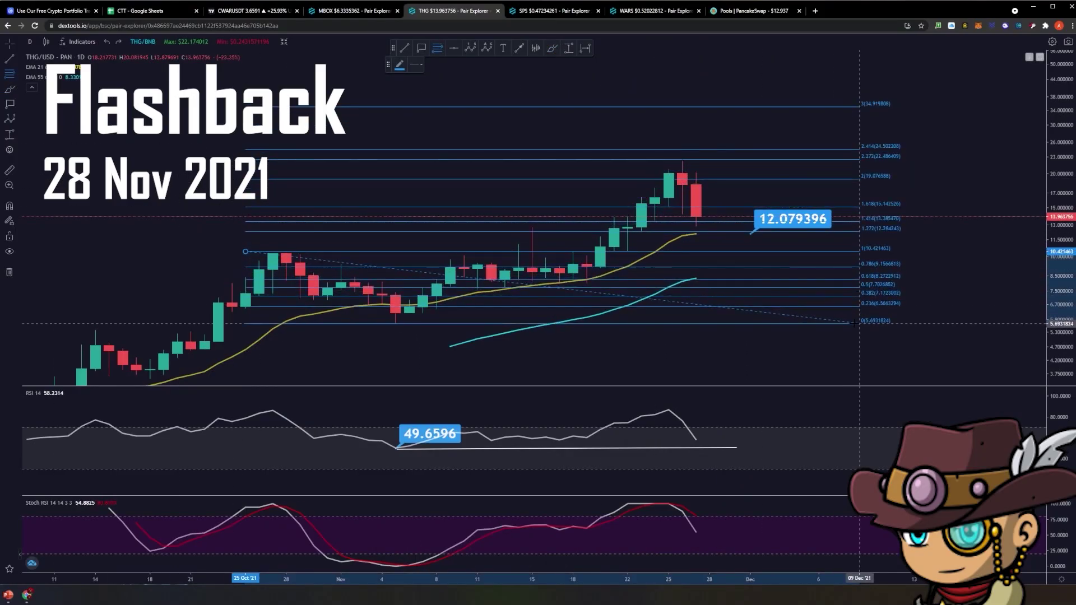
left_click(859, 324)
scroll(886, 247, "up", 1)
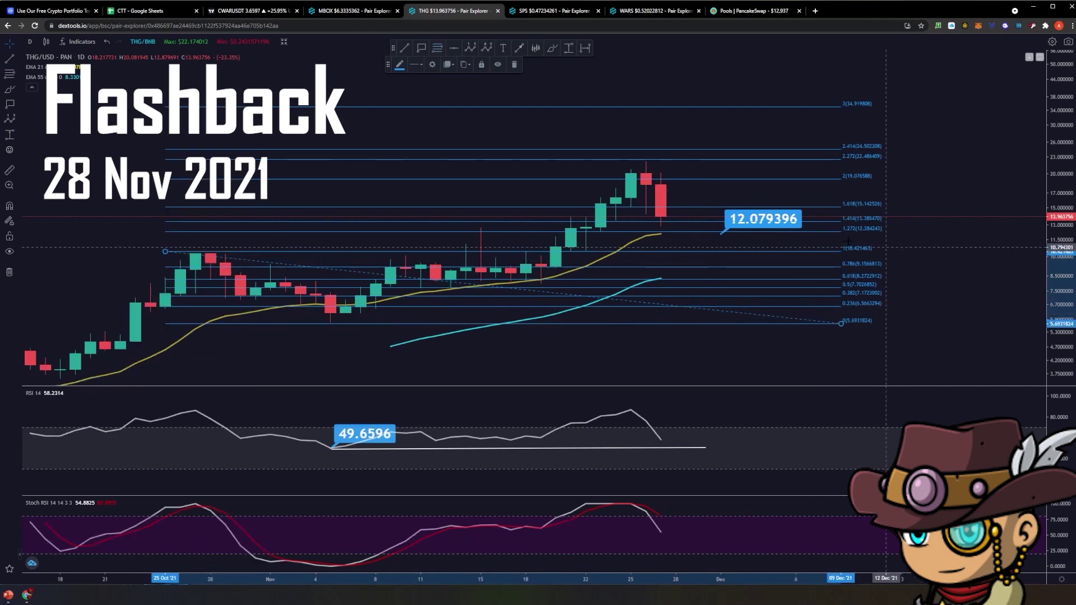
scroll(886, 247, "up", 1)
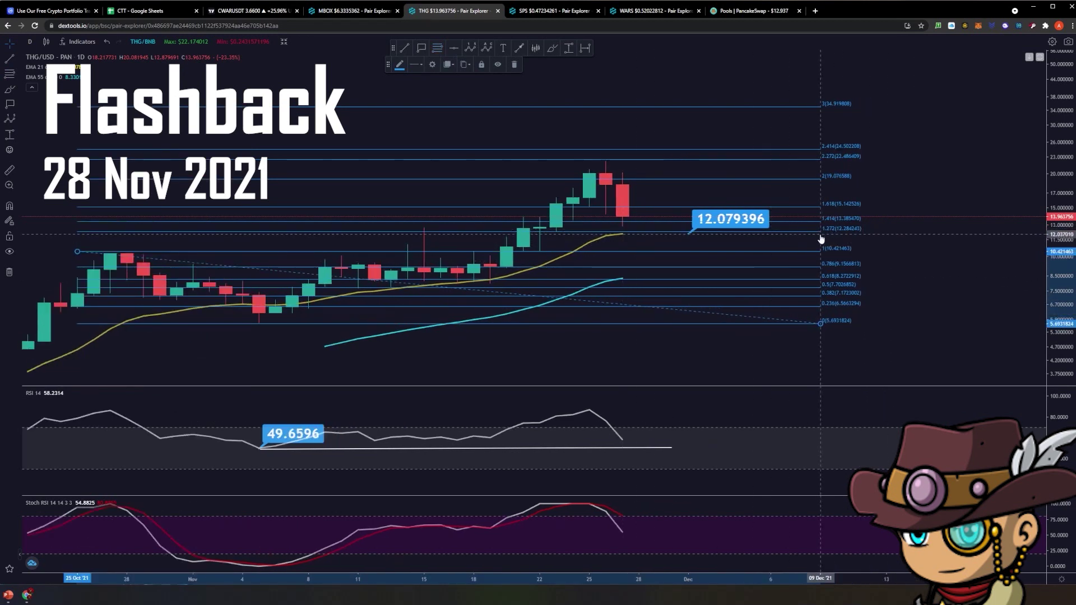
Move the price note beside the latest candle to about 12.42 and circle the 1.272 Fibonacci label with the brush.
left_click_drag(729, 226, 715, 216)
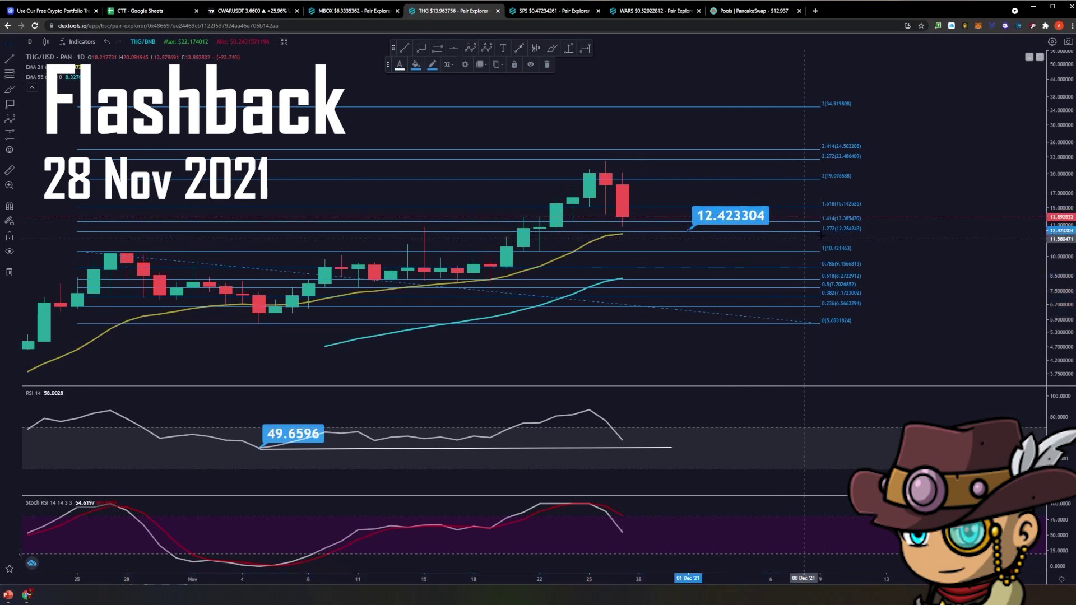
left_click(553, 48)
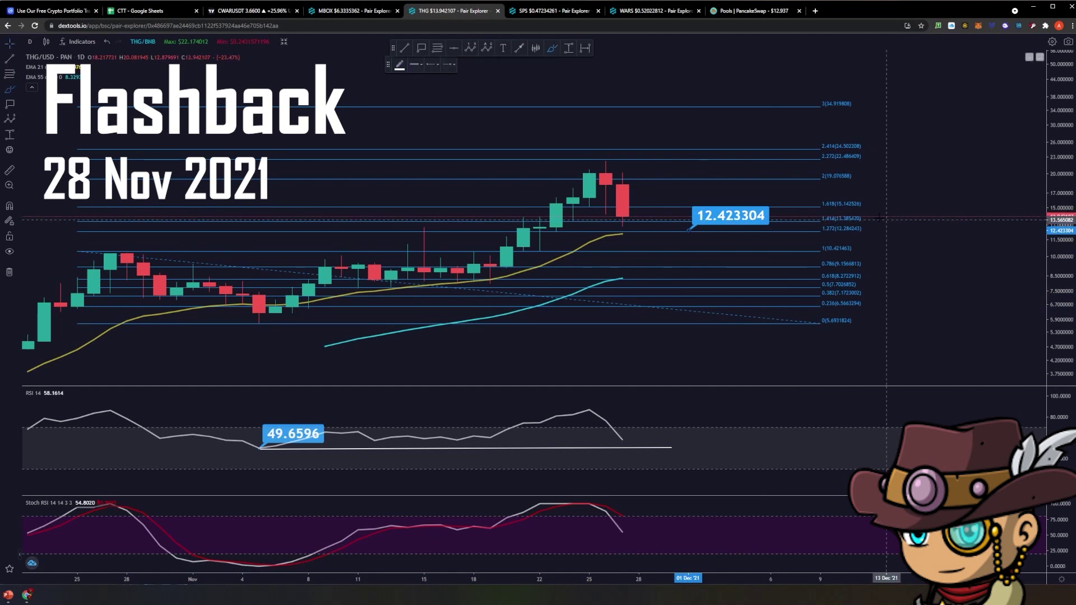
mouse_move(874, 225)
left_mouse_down()
mouse_move(838, 217)
mouse_move(823, 231)
mouse_move(869, 225)
left_mouse_up()
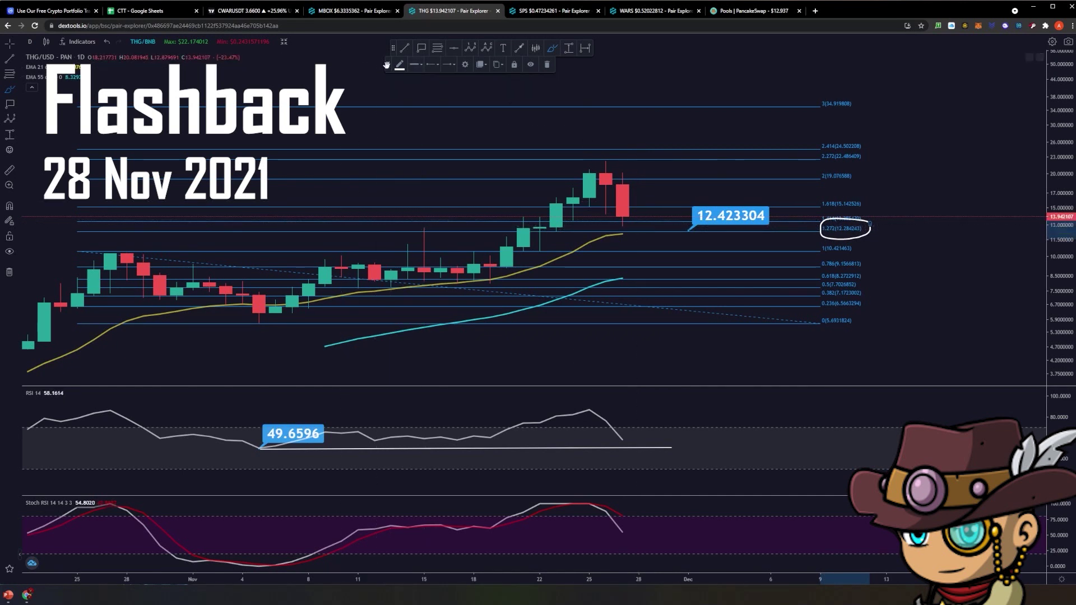
left_click_drag(388, 65, 394, 71)
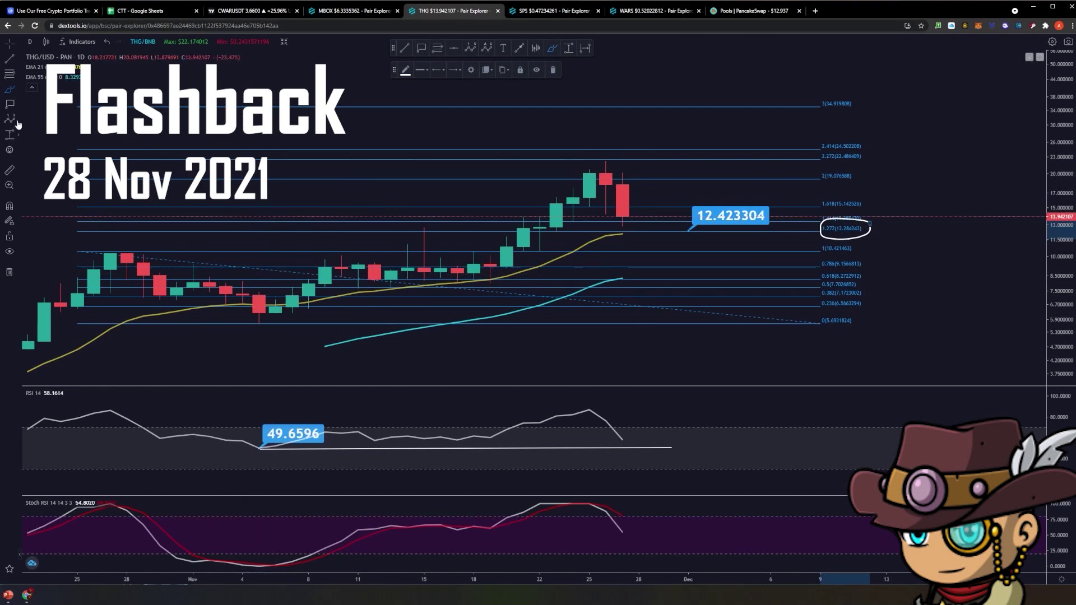
Draw a five-wave Elliott impulse from the 5 Nov low through 10, 19, 26 and 27 Nov, projecting wave (5) to about 30.
left_click(470, 48)
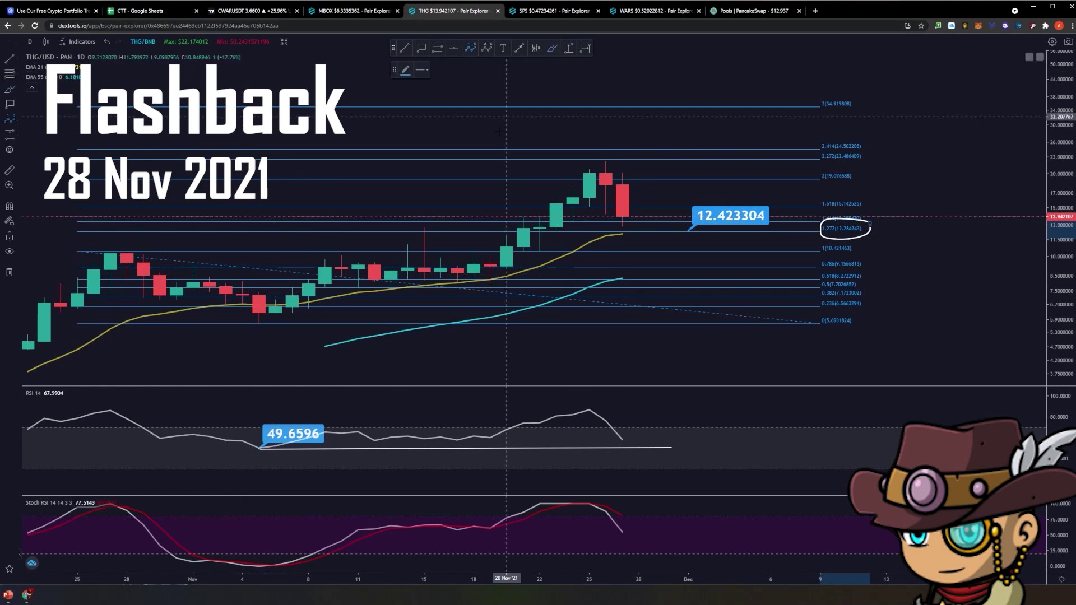
left_click(259, 324)
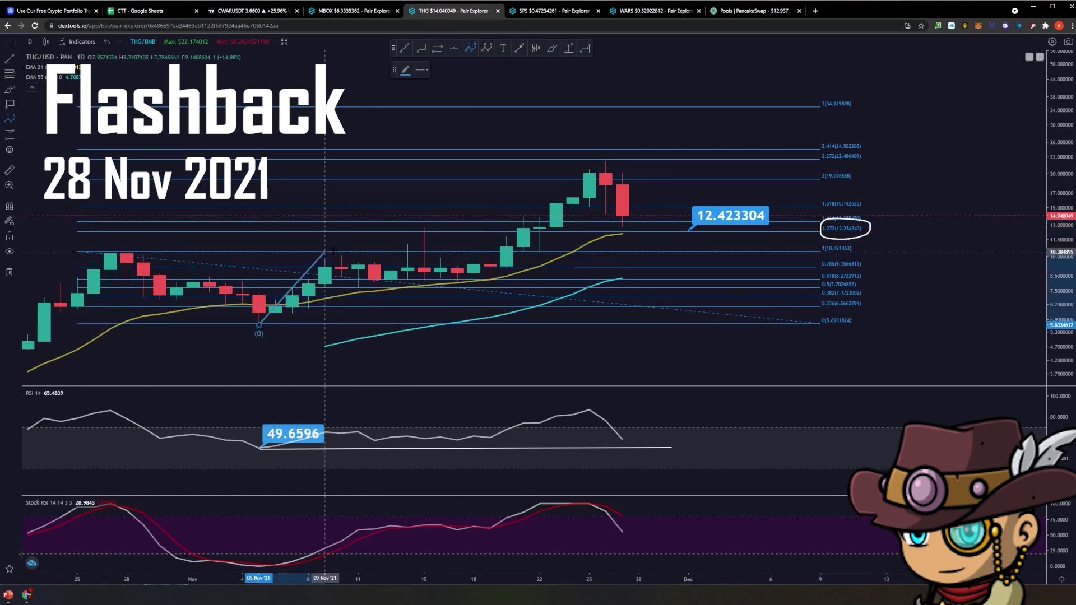
left_click(341, 250)
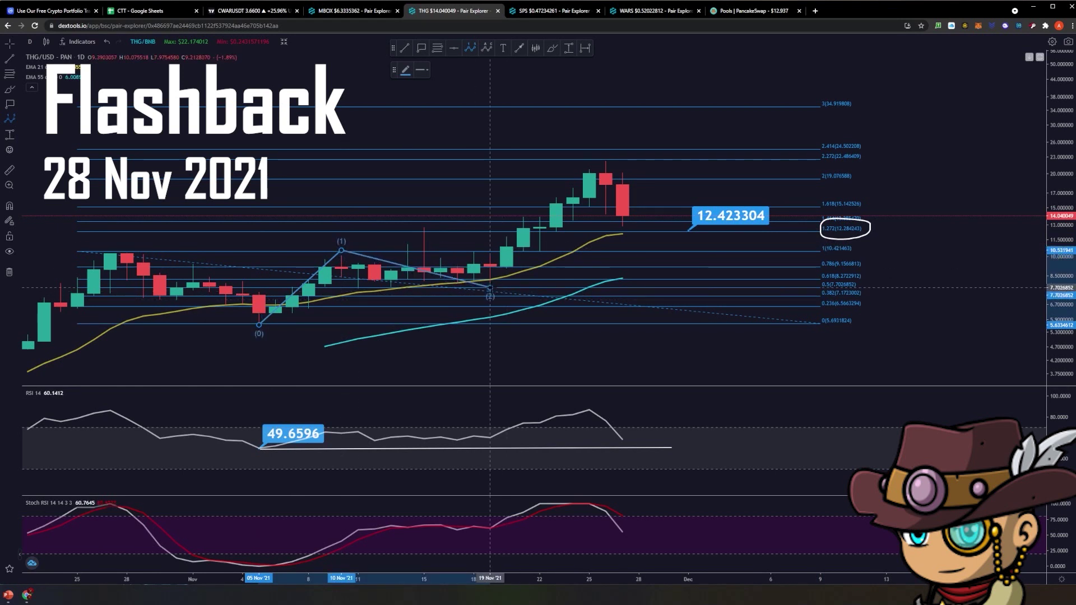
left_click(490, 287)
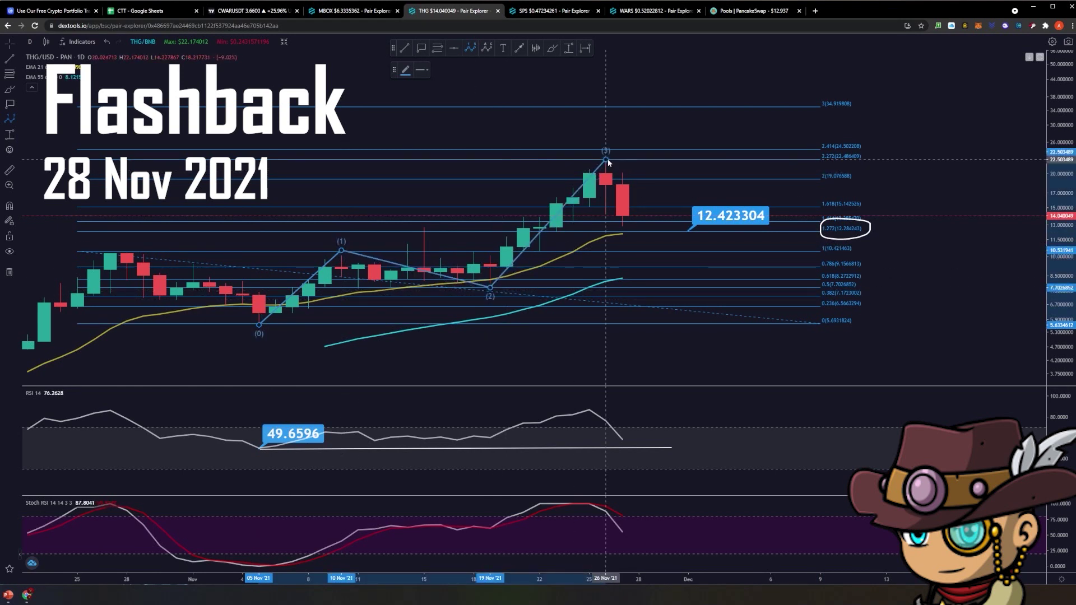
left_click(608, 160)
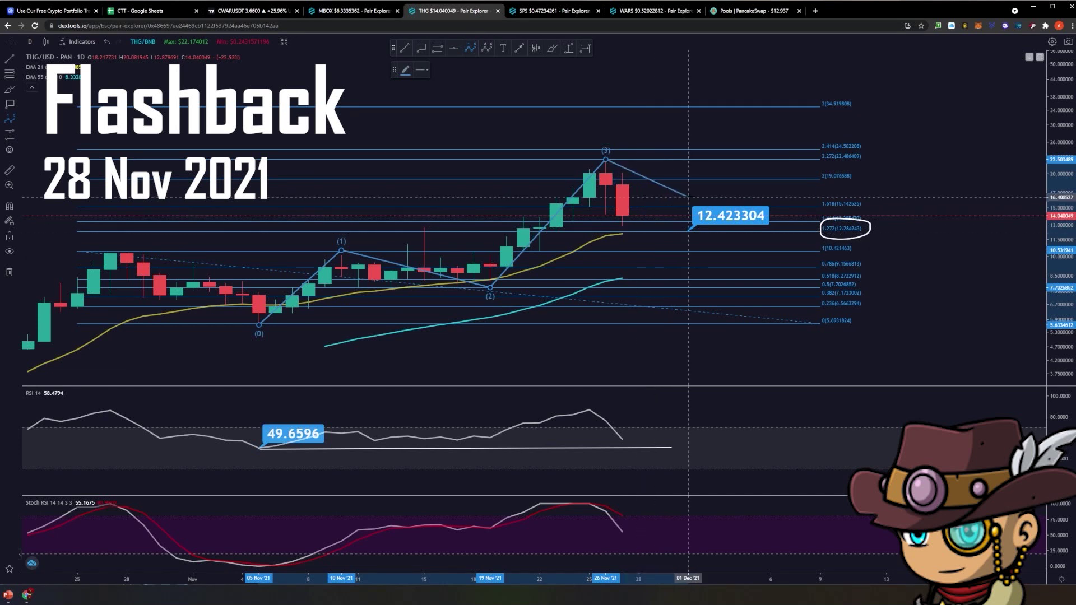
left_click(622, 231)
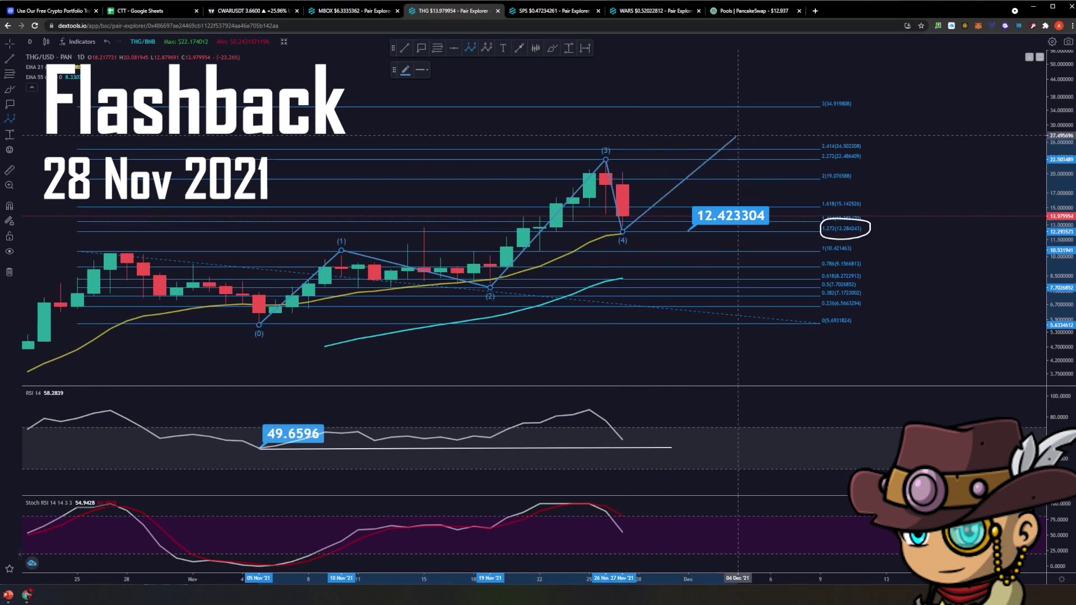
left_click(722, 121)
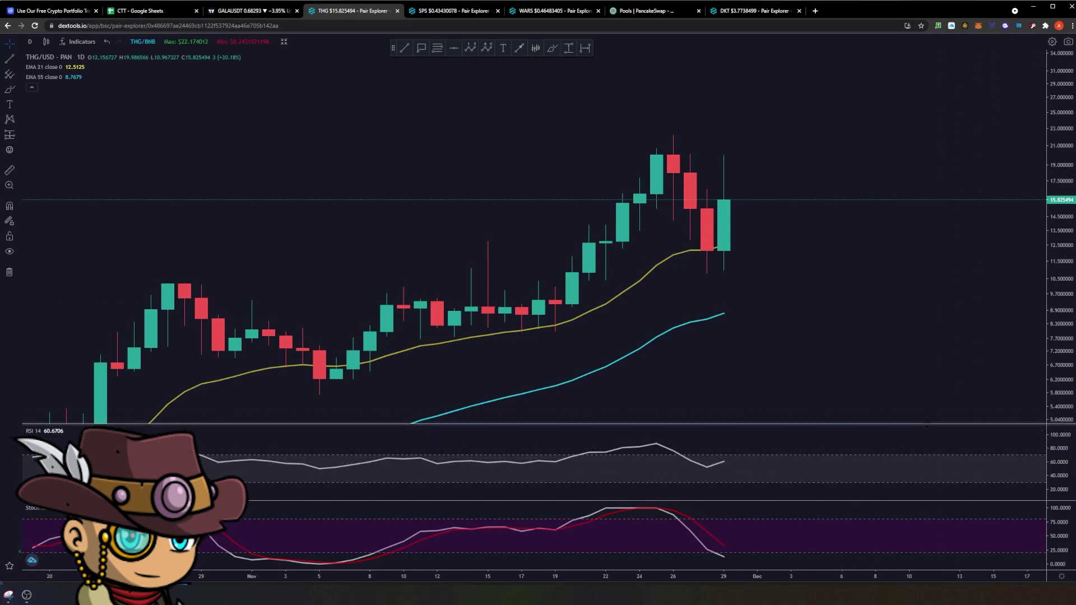
Enlarge the RSI pane below the THG/USD price chart and switch the chart interval to 4 hours.
left_click_drag(926, 425, 897, 395)
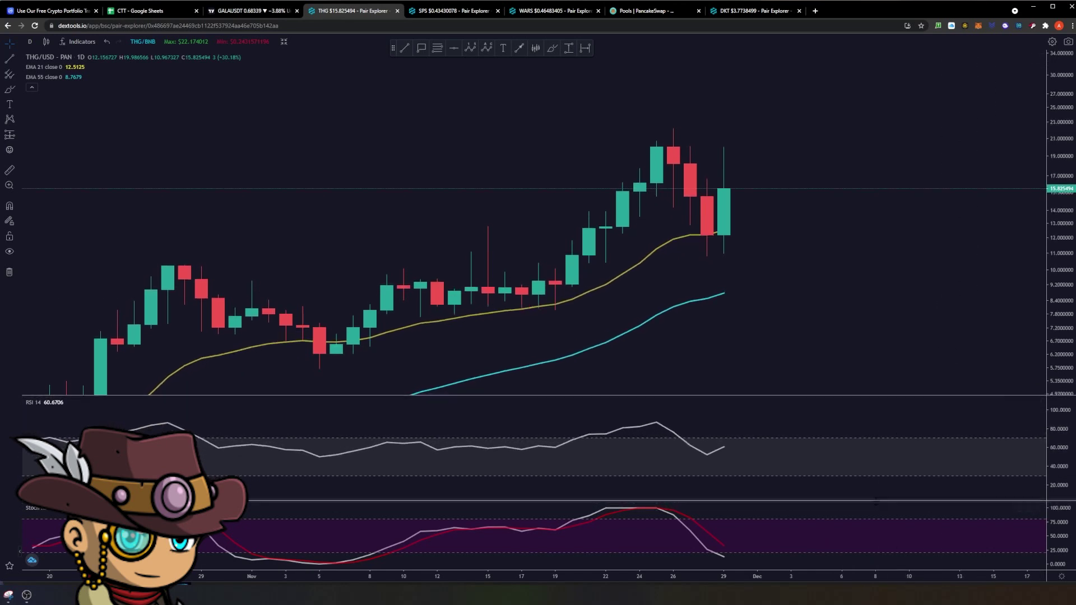
mouse_move(876, 500)
left_mouse_down()
mouse_move(873, 491)
mouse_move(876, 503)
left_mouse_up()
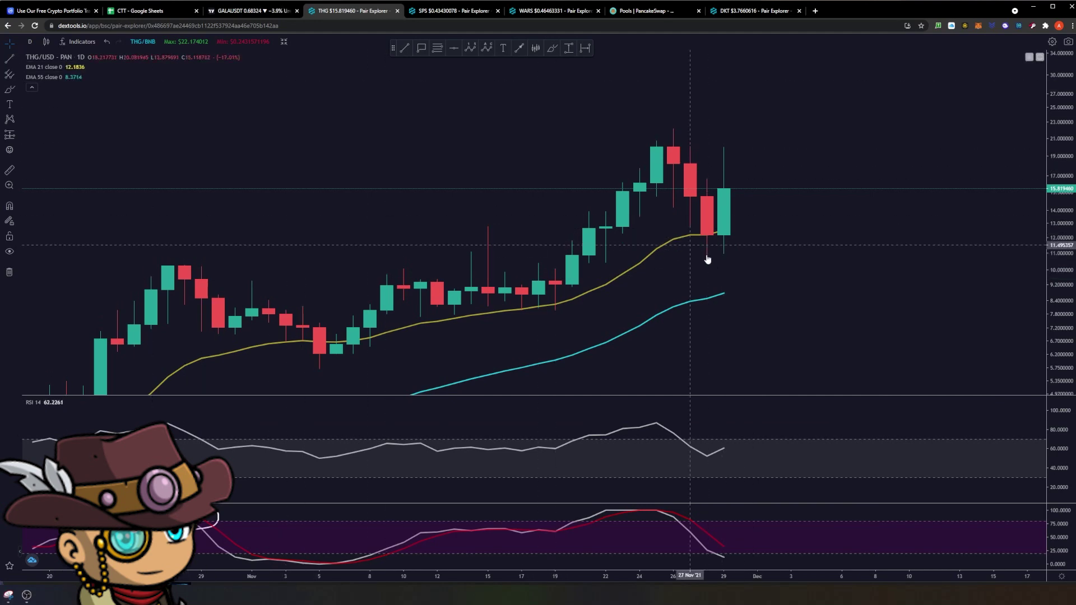
left_click(30, 42)
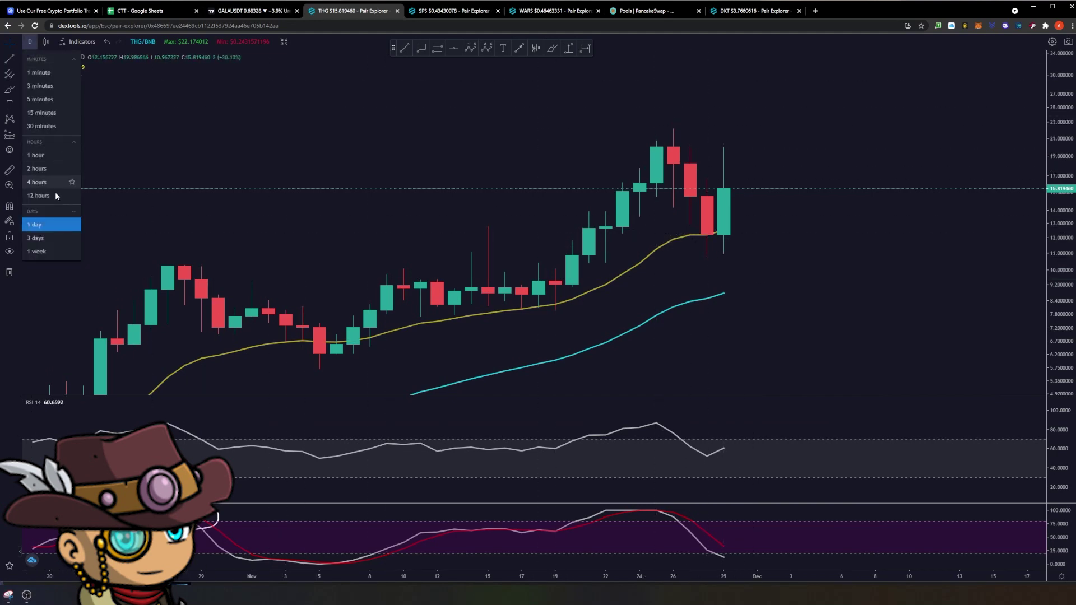
left_click(55, 192)
scroll(728, 280, "down", 2)
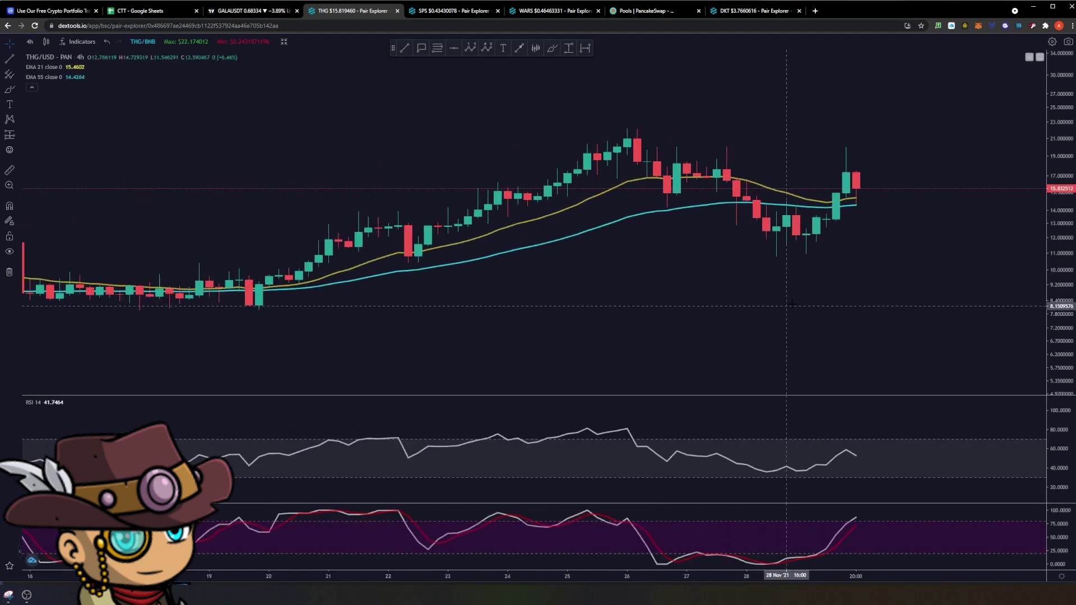
mouse_move(718, 322)
left_mouse_down()
mouse_move(777, 320)
mouse_move(725, 331)
left_mouse_up()
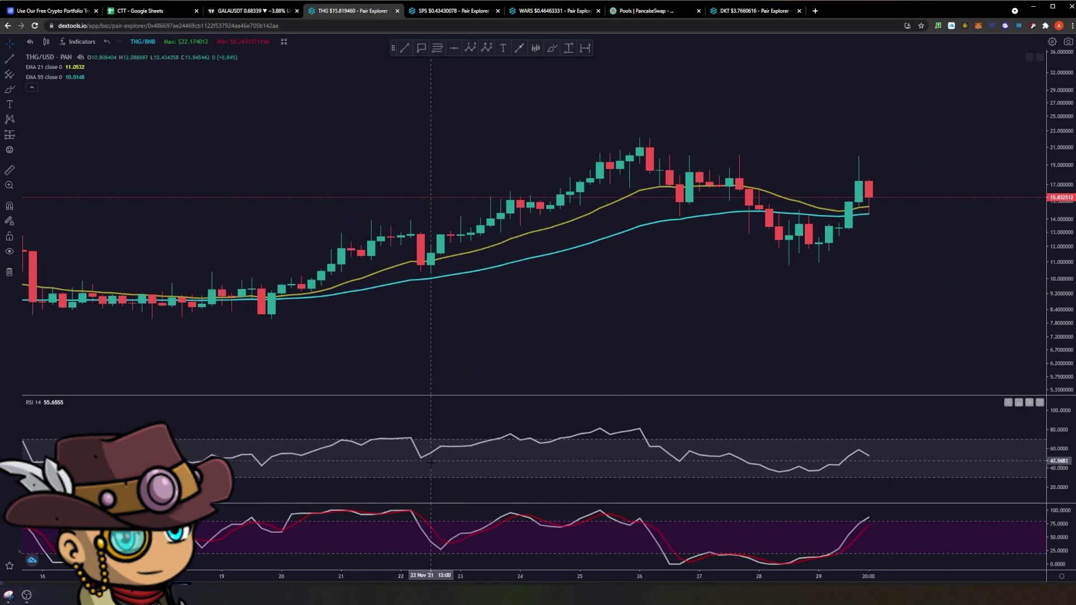
Draw two near-horizontal RSI trend lines, one from the 22 Nov low to 27 Nov and one from the 19 Nov low to 28 Nov.
left_click(404, 48)
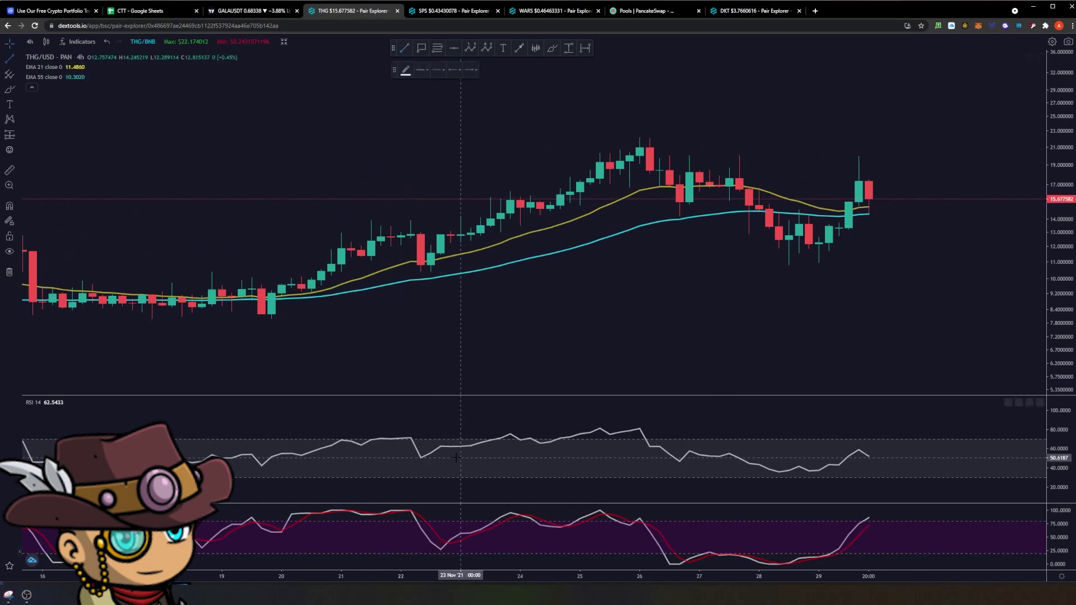
left_click(411, 459)
left_click(749, 458)
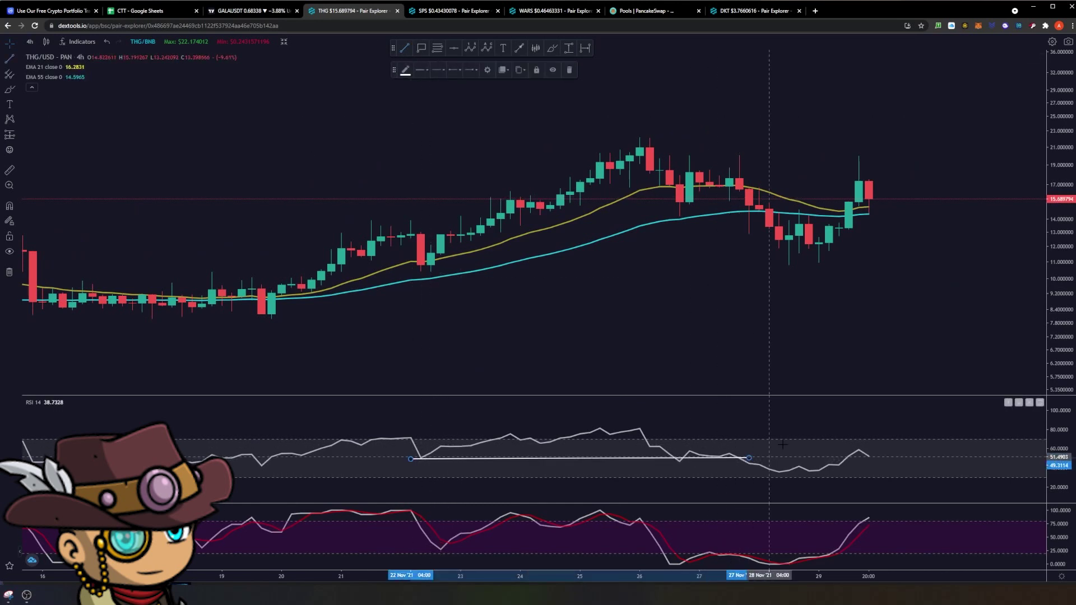
left_click(404, 48)
left_click(261, 465)
left_click(261, 466)
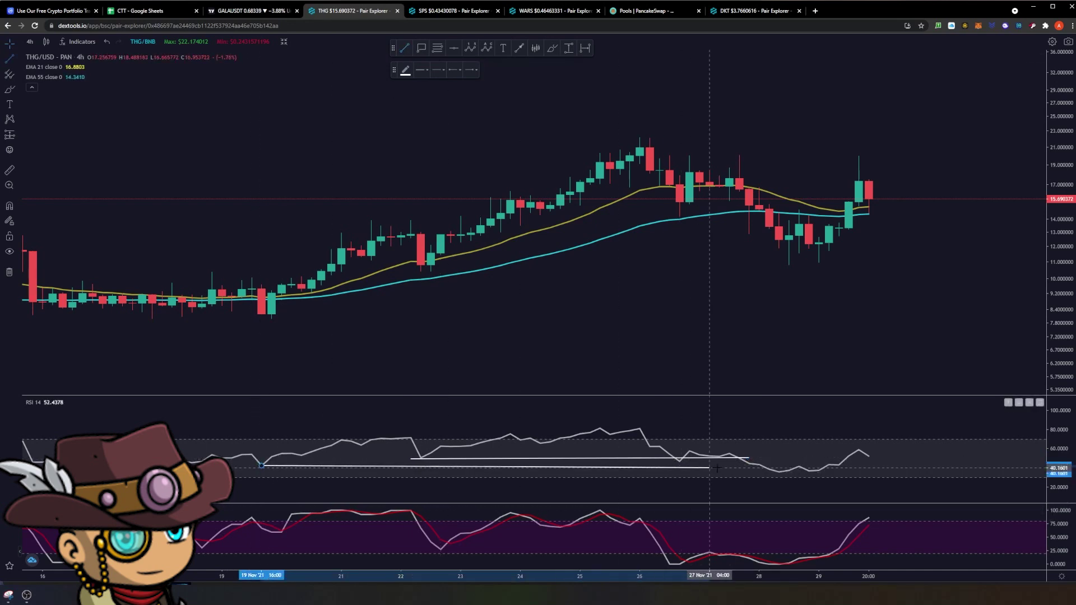
left_click(759, 466)
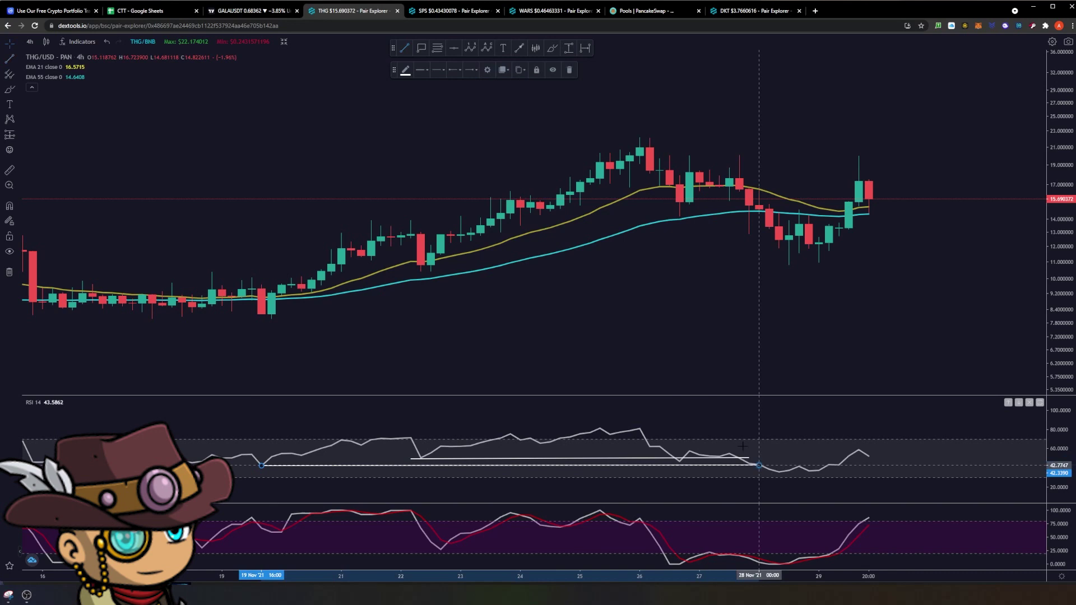
Mark the 22 Nov and 19 Nov pullback candles on the 4-hour price chart with brush strokes.
left_click(551, 51)
left_click_drag(432, 242, 446, 250)
left_click_drag(278, 290, 282, 290)
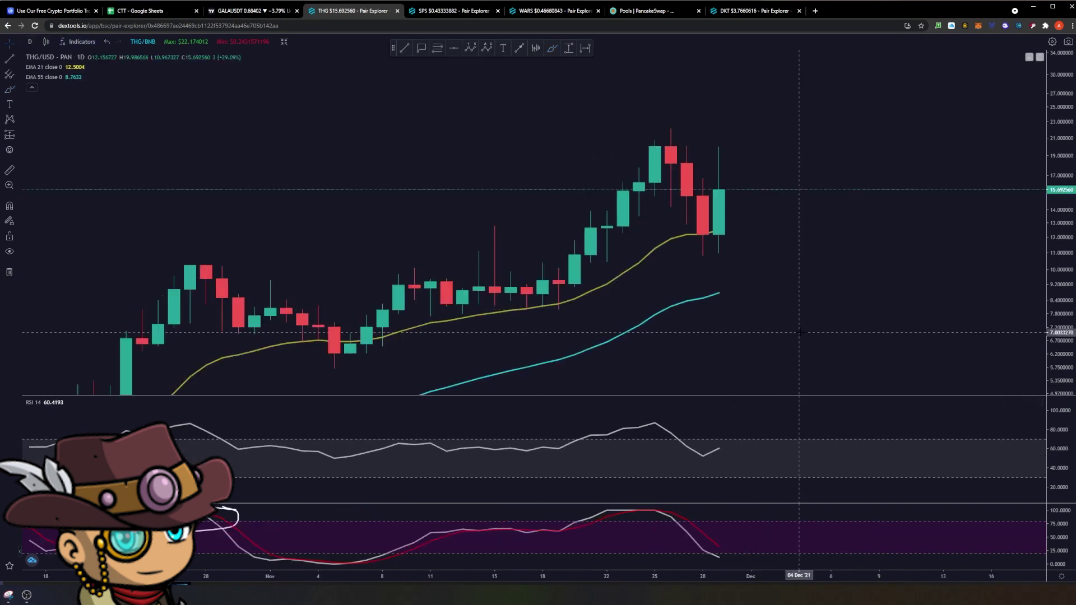
Draw a near-horizontal trend line across the daily RSI from the 5 Nov low to 3 Dec.
left_click(404, 47)
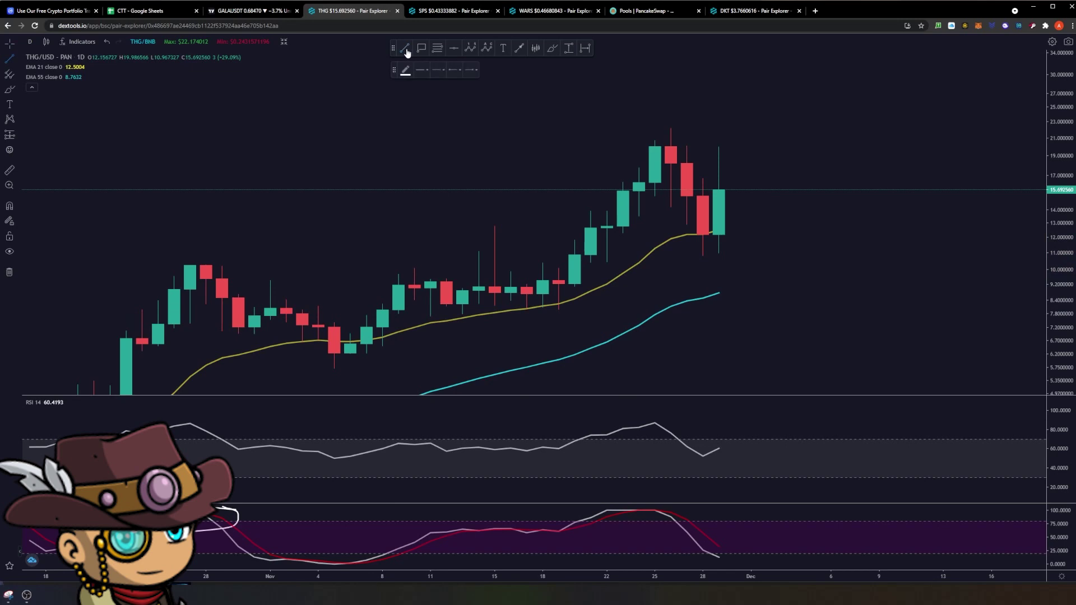
left_click(335, 459)
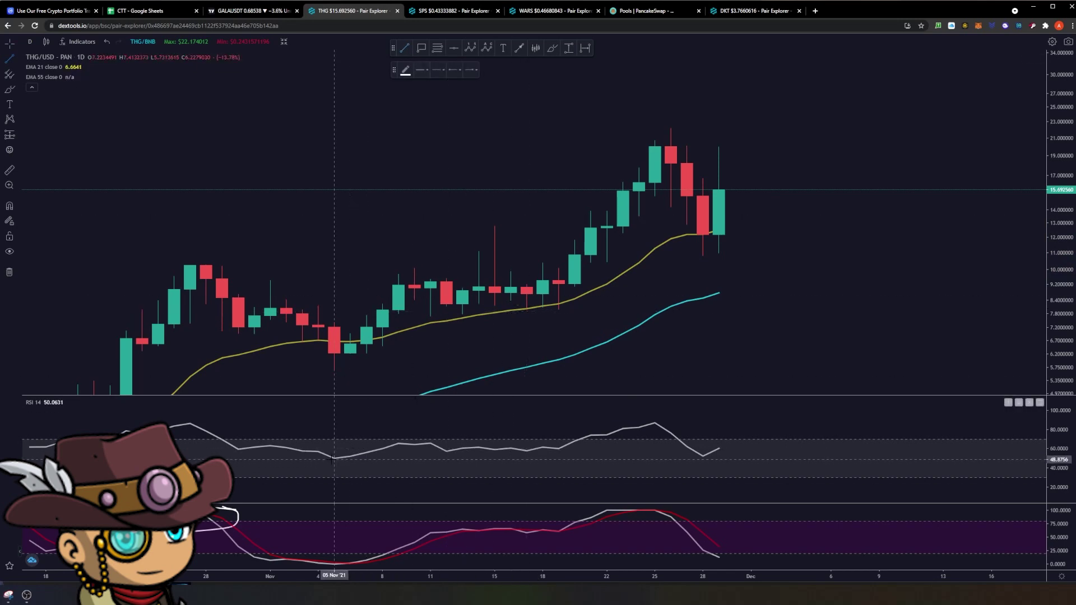
left_click(783, 457)
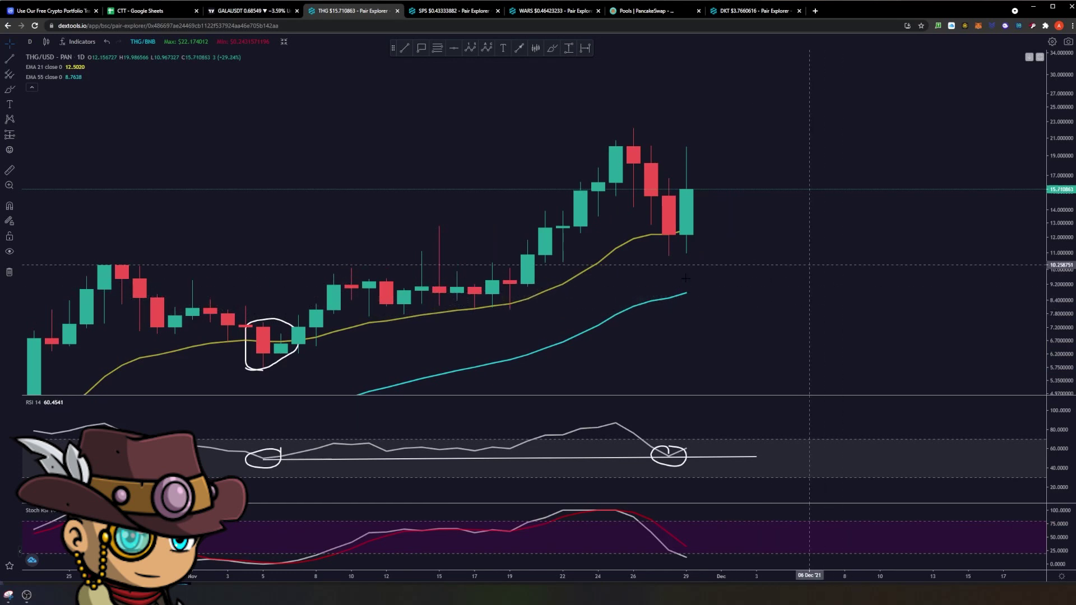
Brush a projected Stoch RSI bottom and rise from 29 Nov to about 3 Dec, and undo a trial rising stroke on the RSI.
left_click(548, 49)
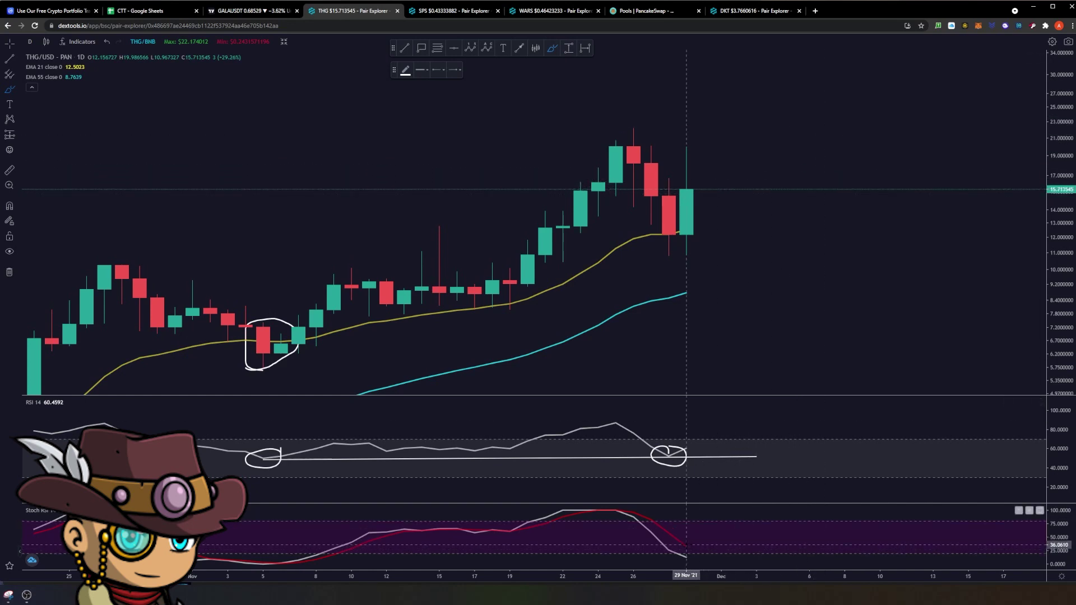
mouse_move(687, 545)
left_mouse_down()
mouse_move(704, 558)
mouse_move(722, 552)
mouse_move(757, 517)
mouse_move(756, 504)
left_mouse_up()
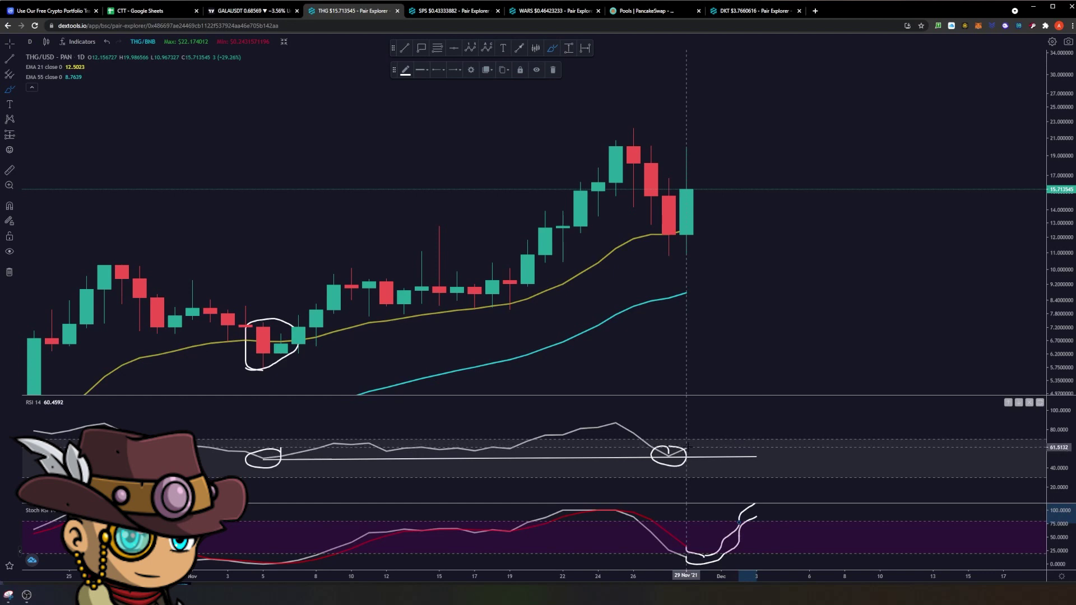
left_click_drag(686, 448, 722, 425)
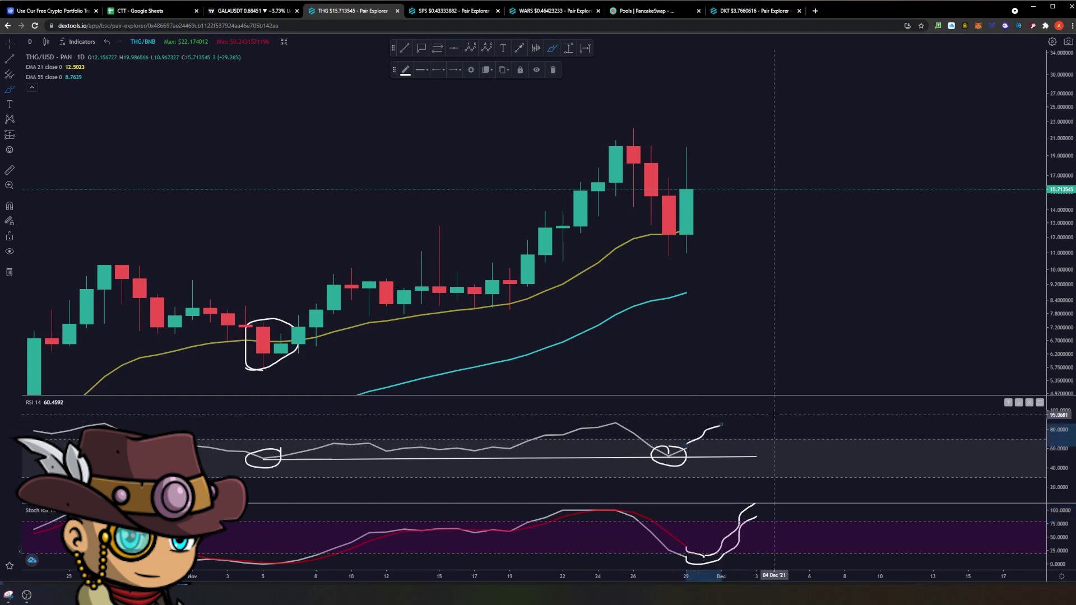
key("ctrl+z")
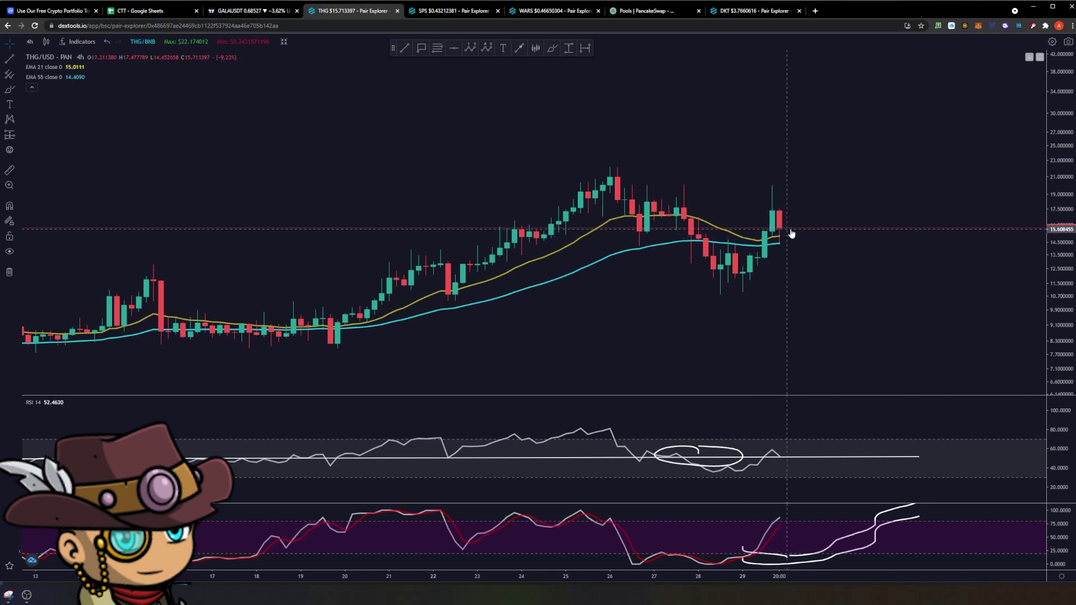
Sketch an upward price projection arrow from the latest 4-hour candles to about 27, after undoing the trial brush circles around those candles.
scroll(852, 221, "up", 5)
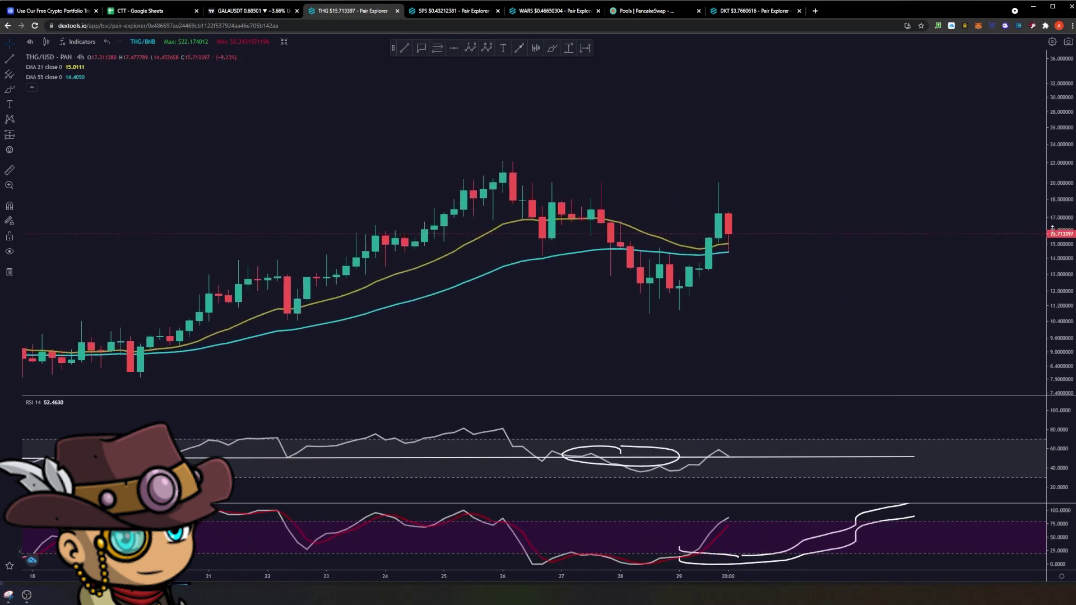
left_click(552, 48)
mouse_move(735, 234)
left_mouse_down()
mouse_move(708, 249)
mouse_move(738, 231)
mouse_move(732, 197)
mouse_move(737, 206)
left_mouse_up()
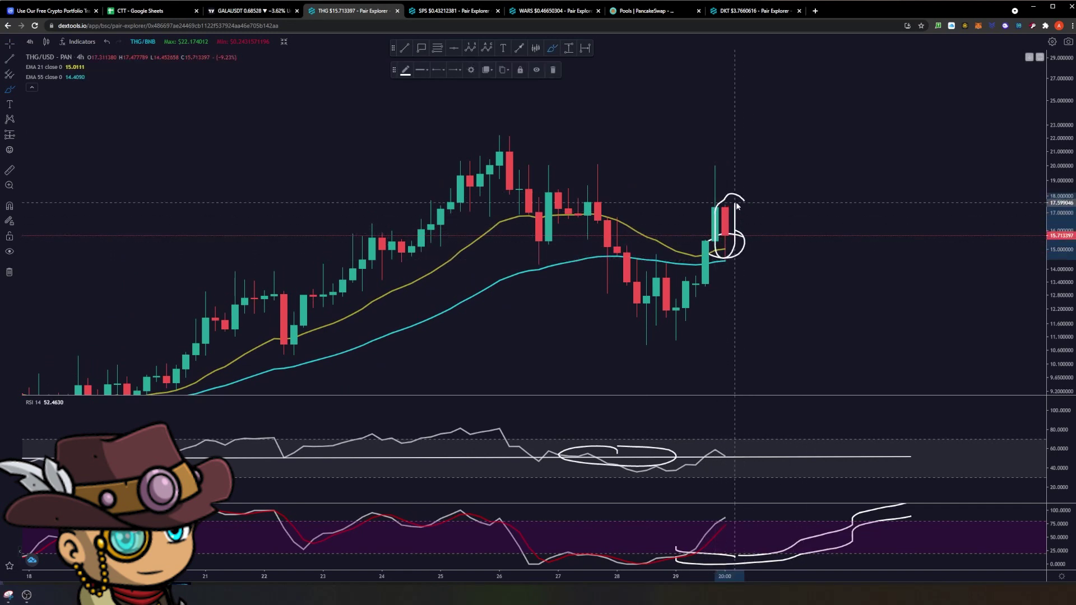
key("ctrl+z")
key("ctrl+z")
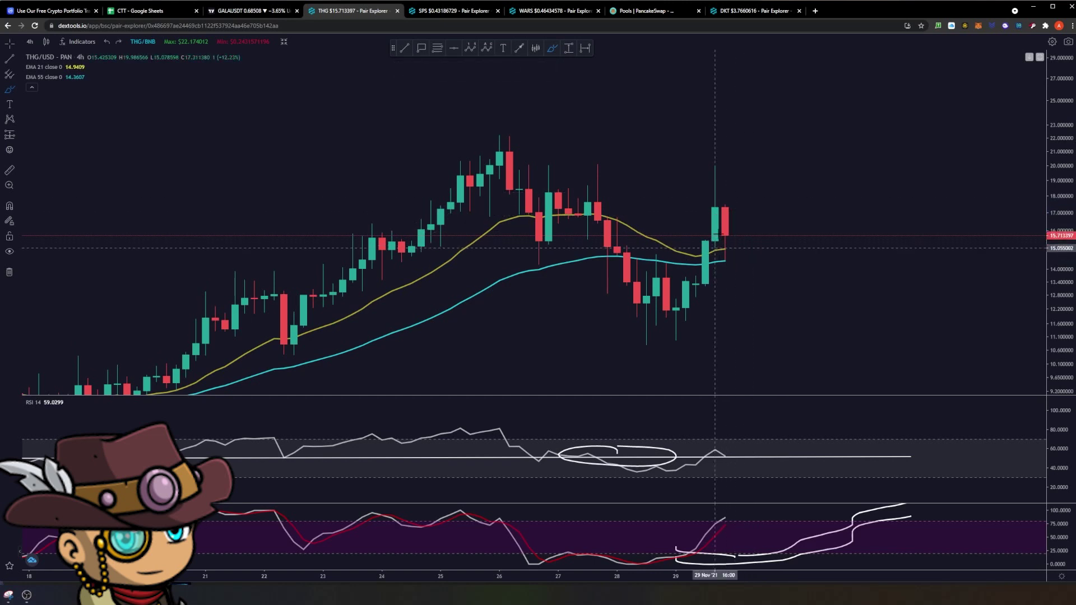
mouse_move(735, 200)
left_mouse_down()
mouse_move(763, 84)
mouse_move(793, 100)
left_mouse_up()
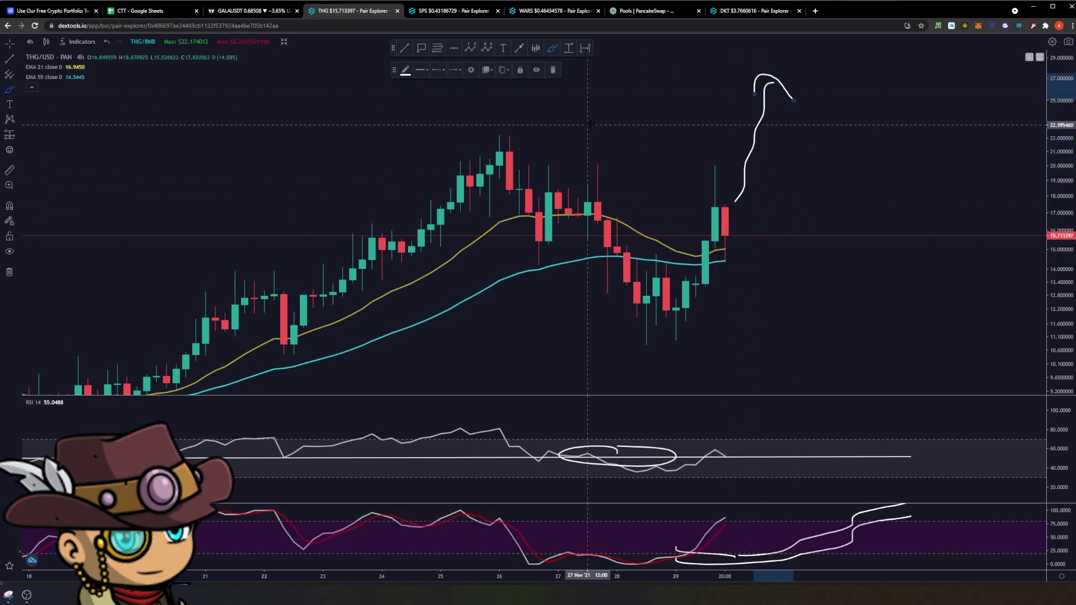
Switch to the 1-day interval and brush an upward arrow along the late-November rally, a loop beneath it and an outline around the latest pullback candles.
left_click(31, 43)
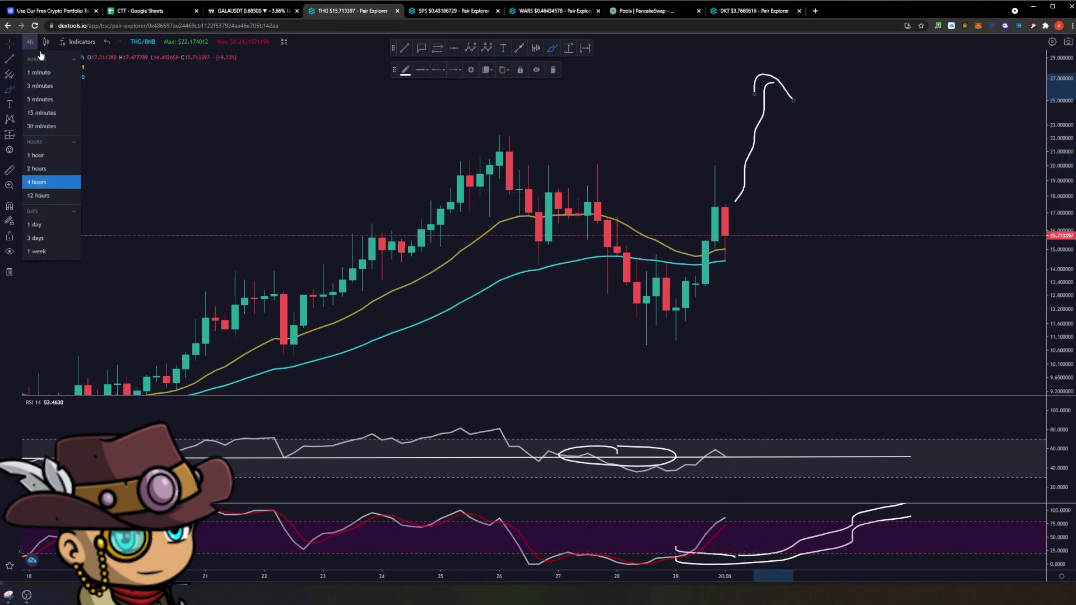
left_click(42, 224)
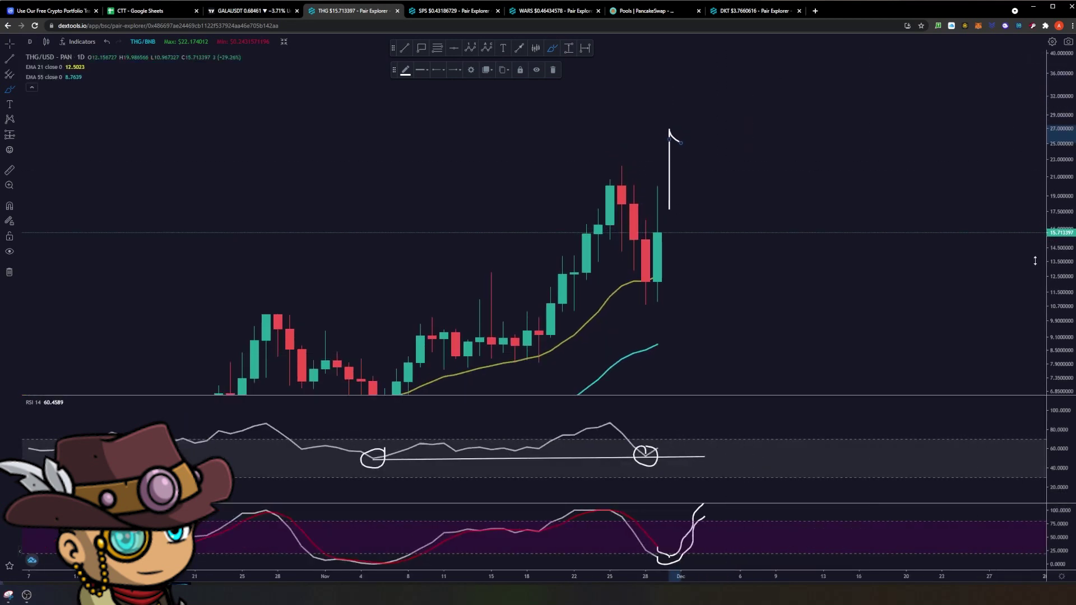
mouse_move(527, 313)
left_mouse_down()
mouse_move(607, 144)
mouse_move(621, 162)
left_mouse_up()
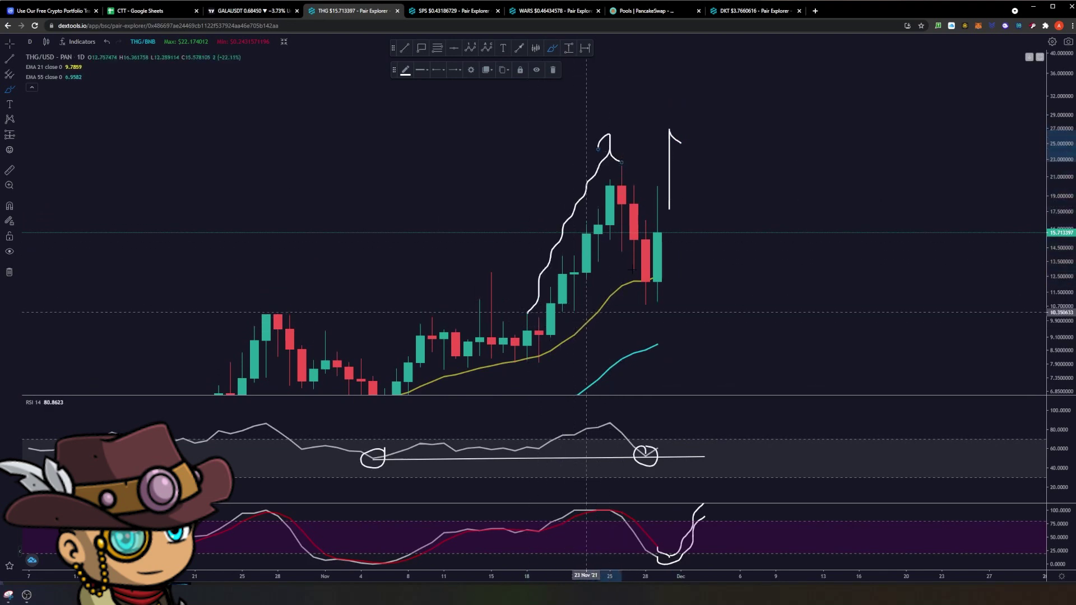
mouse_move(622, 256)
left_mouse_down()
mouse_move(613, 250)
mouse_move(575, 320)
mouse_move(621, 252)
left_mouse_up()
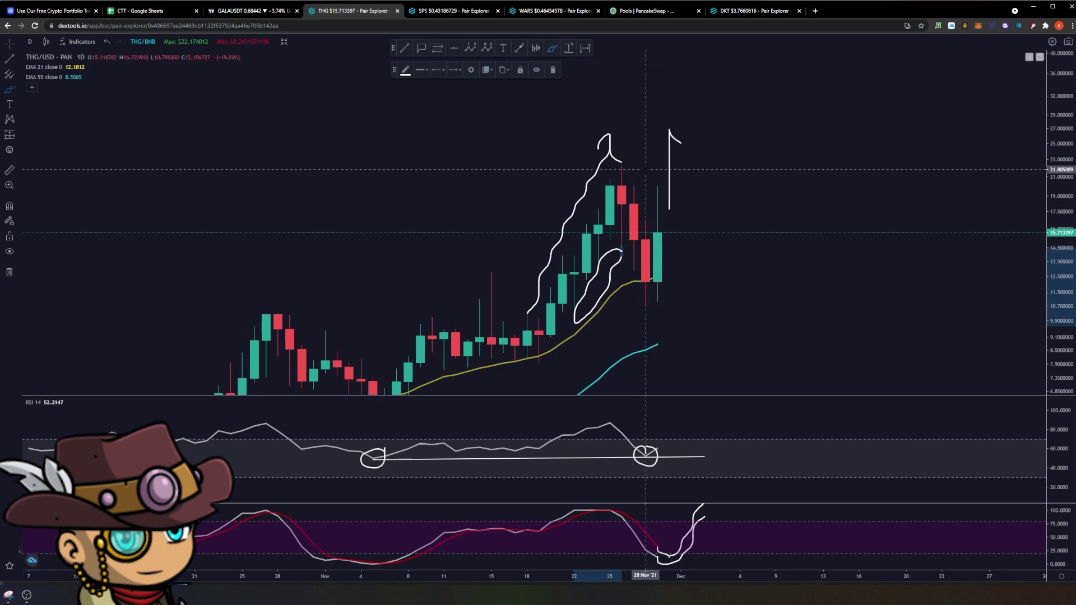
mouse_move(647, 200)
left_mouse_down()
mouse_move(633, 166)
mouse_move(634, 293)
mouse_move(657, 217)
mouse_move(646, 189)
left_mouse_up()
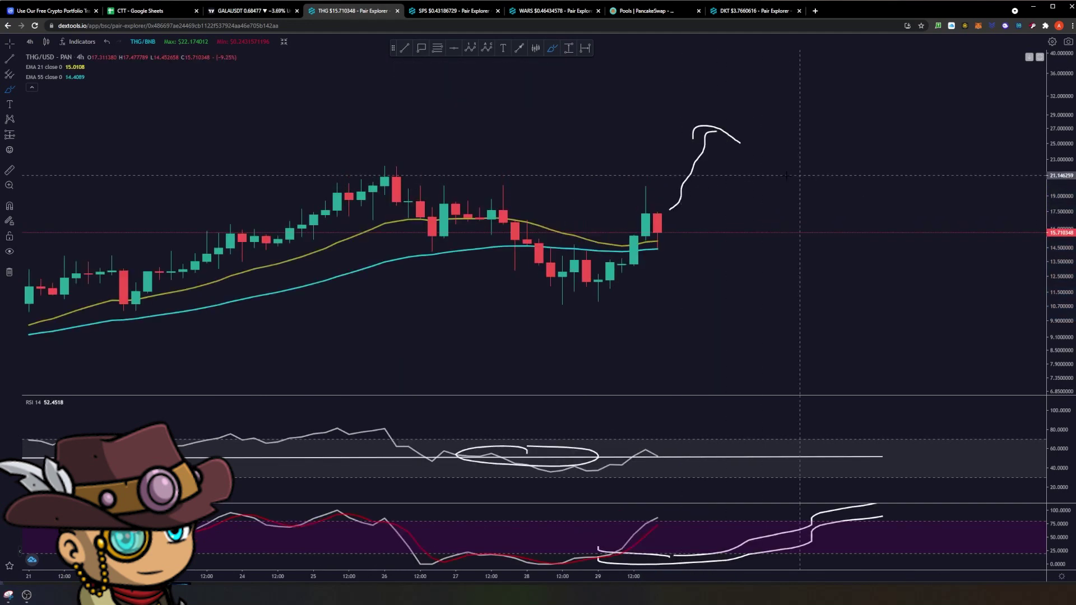
Sketch another rising projection to about 27 on the 4-hour price chart, and undo the latest brush strokes.
mouse_move(787, 176)
left_mouse_down()
mouse_move(673, 227)
mouse_move(705, 238)
mouse_move(787, 141)
left_mouse_up()
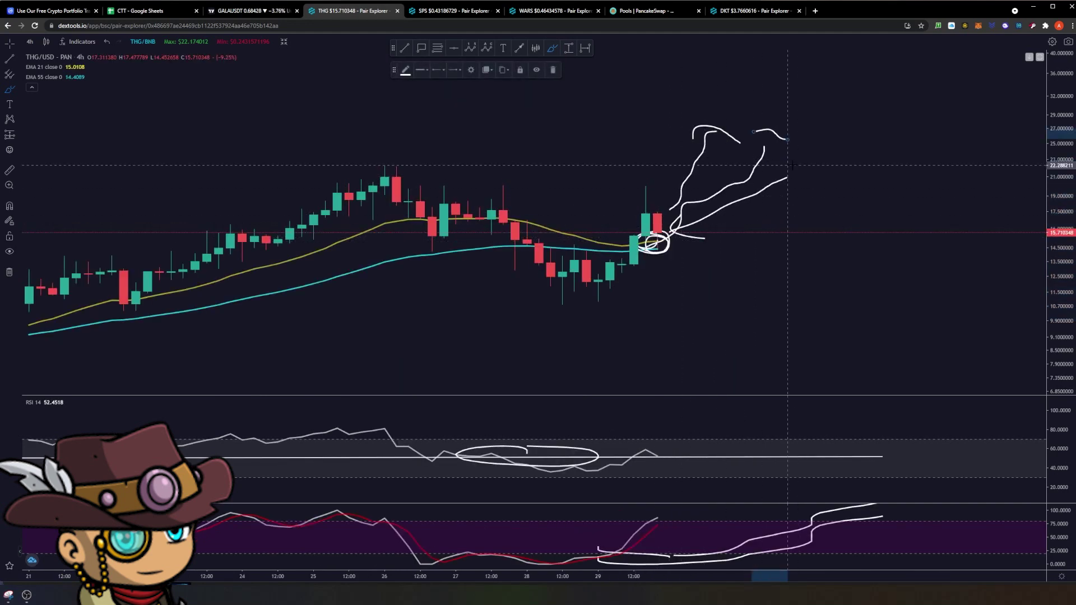
key("ctrl+z")
key("ctrl+z")
key("ctrl+z")
key("ctrl+z")
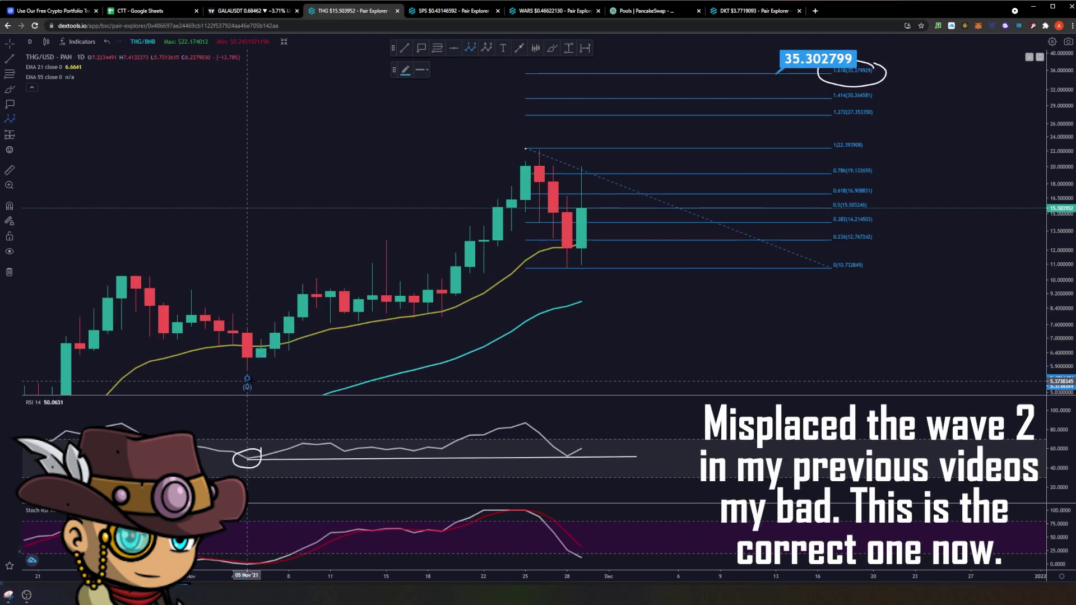
Place Elliott wave points (1) on 9 Nov, (2) on 11 Nov, (3) on 25 Nov, (4) on 28 Nov and (5) provisionally on 4 Dec.
left_click(303, 279)
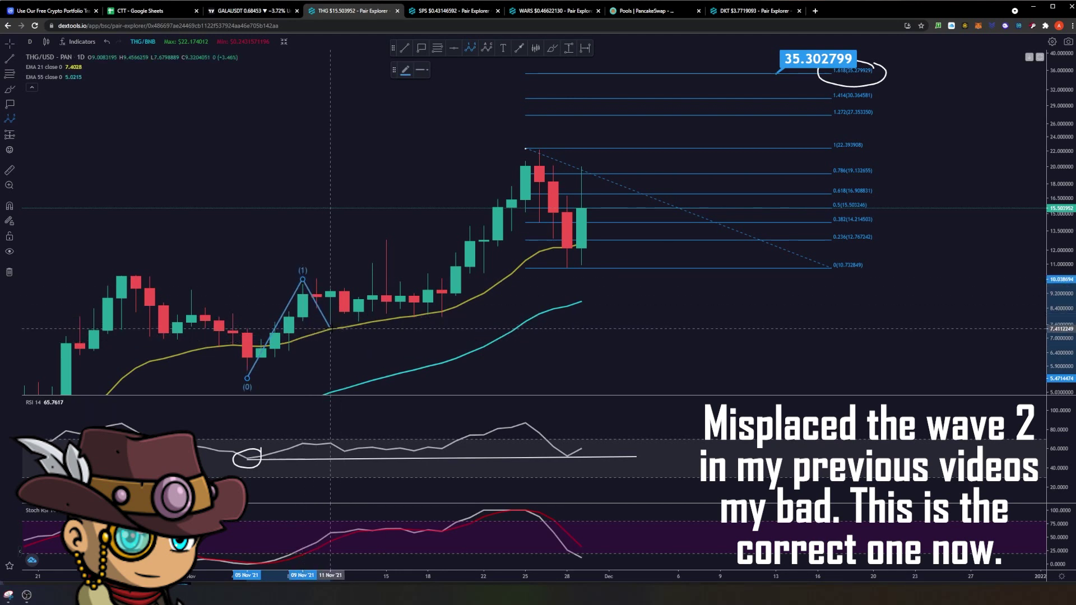
left_click(330, 326)
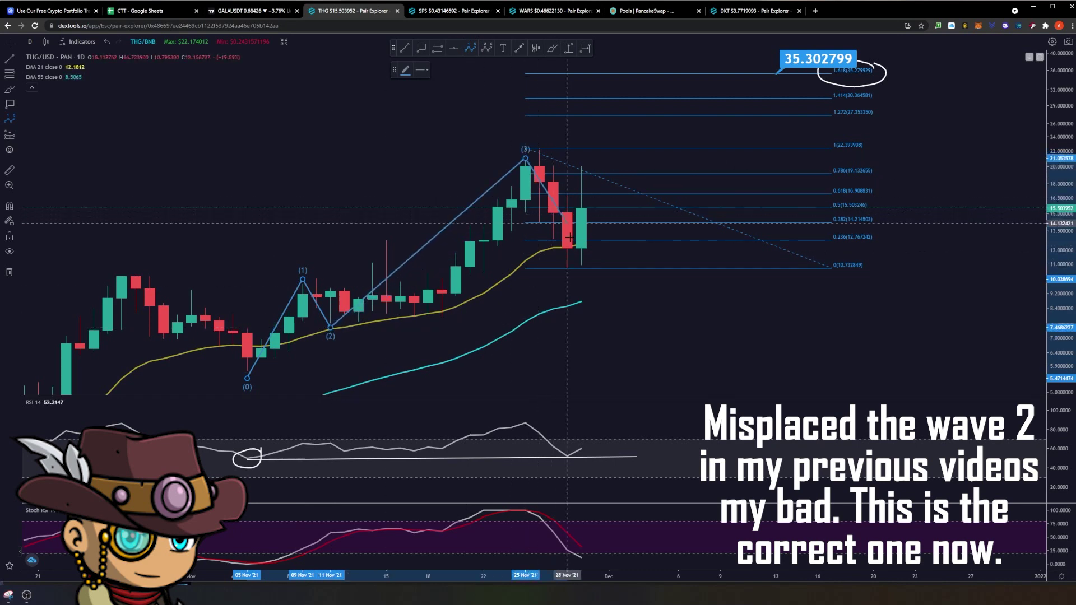
left_click(526, 160)
left_click(567, 269)
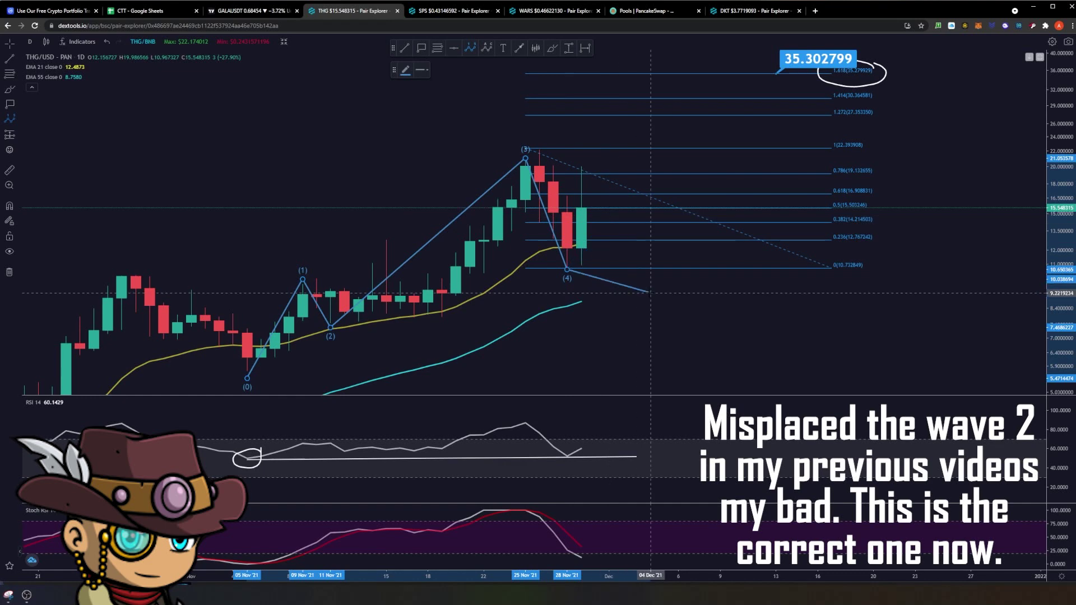
left_click(651, 292)
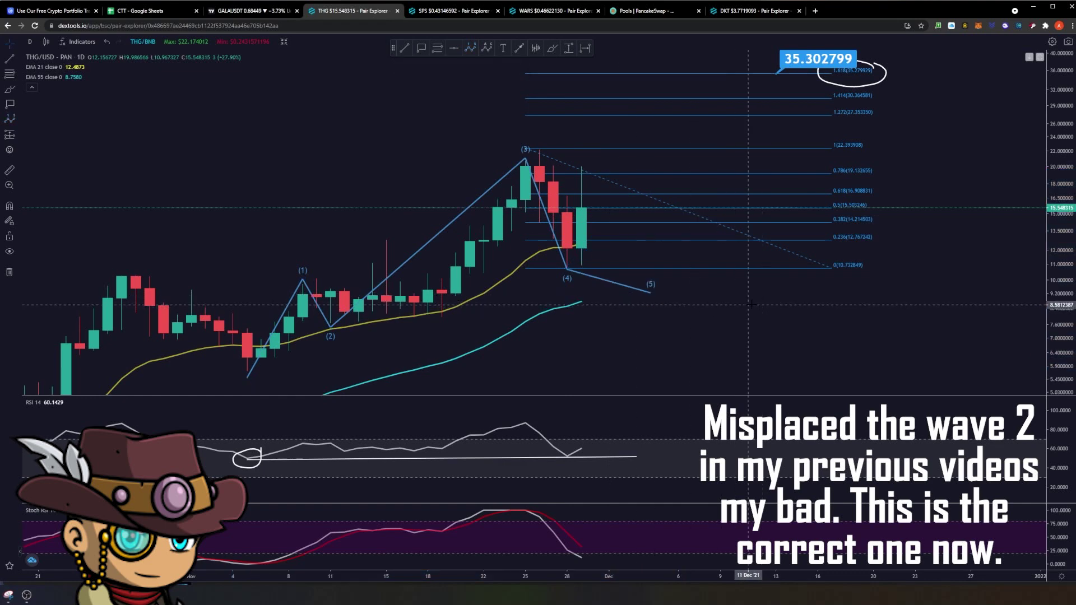
mouse_move(773, 315)
left_mouse_down()
mouse_move(753, 333)
mouse_move(767, 324)
left_mouse_up()
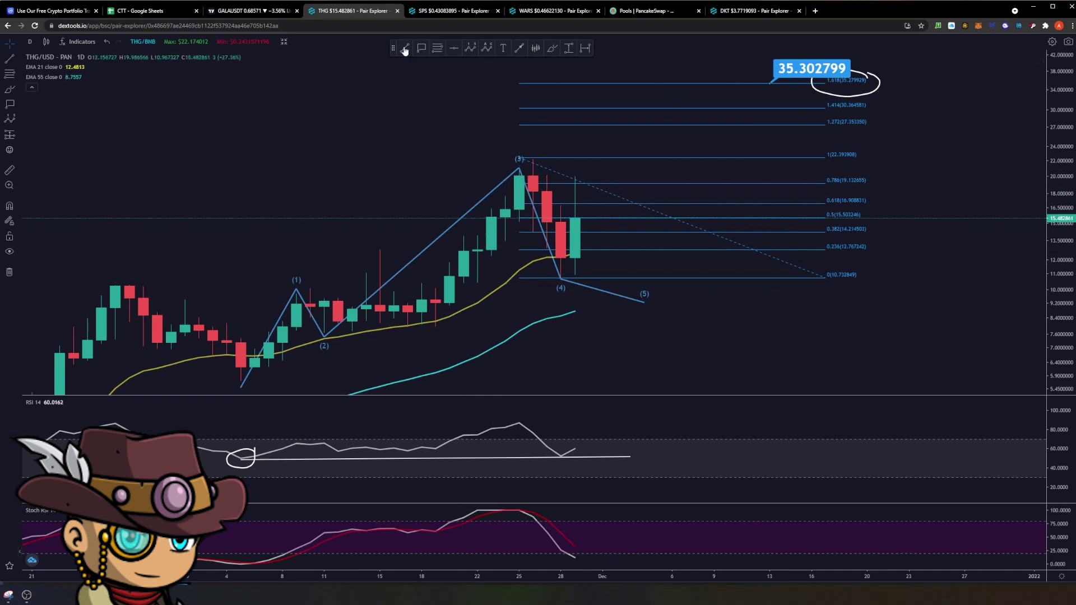
Copy the 12–25 Nov daily candles with the Bars Pattern tool and place the pattern directly after the latest candle.
left_click(536, 48)
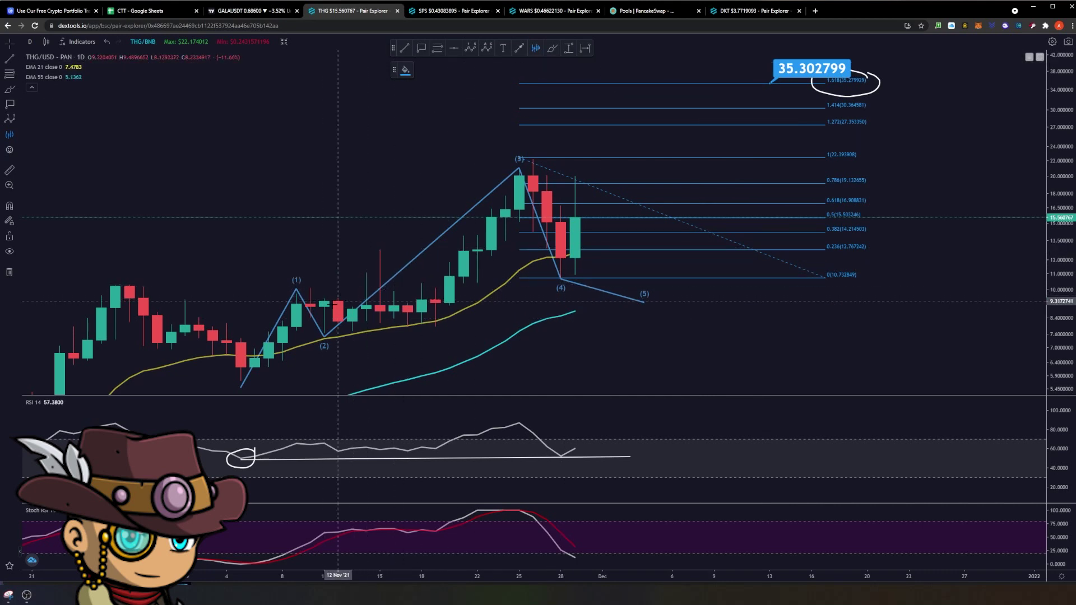
left_click(338, 289)
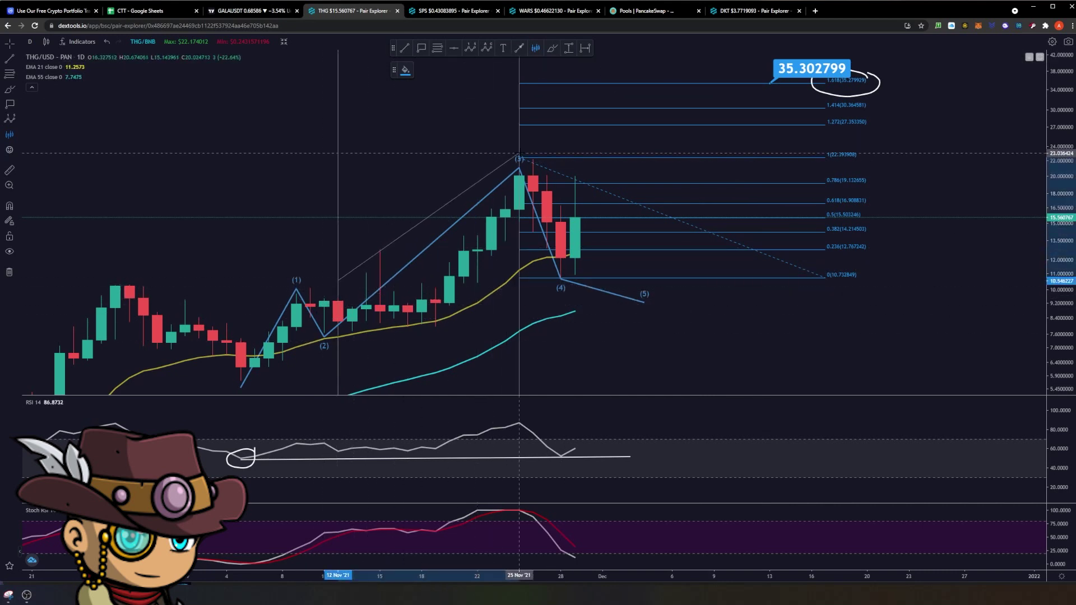
left_click(519, 157)
mouse_move(366, 282)
left_mouse_down()
mouse_move(616, 224)
mouse_move(603, 222)
left_mouse_up()
left_click(937, 185)
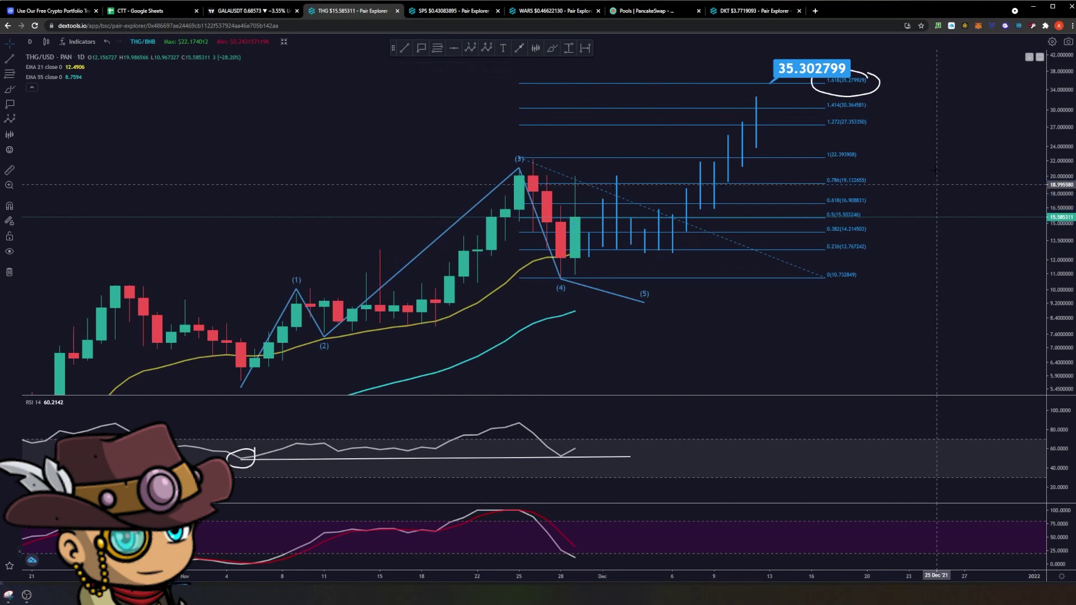
Move Elliott wave point (5) up to the top of the projected bars, at about 32.5 on 12 Dec.
left_click_drag(937, 142, 880, 200)
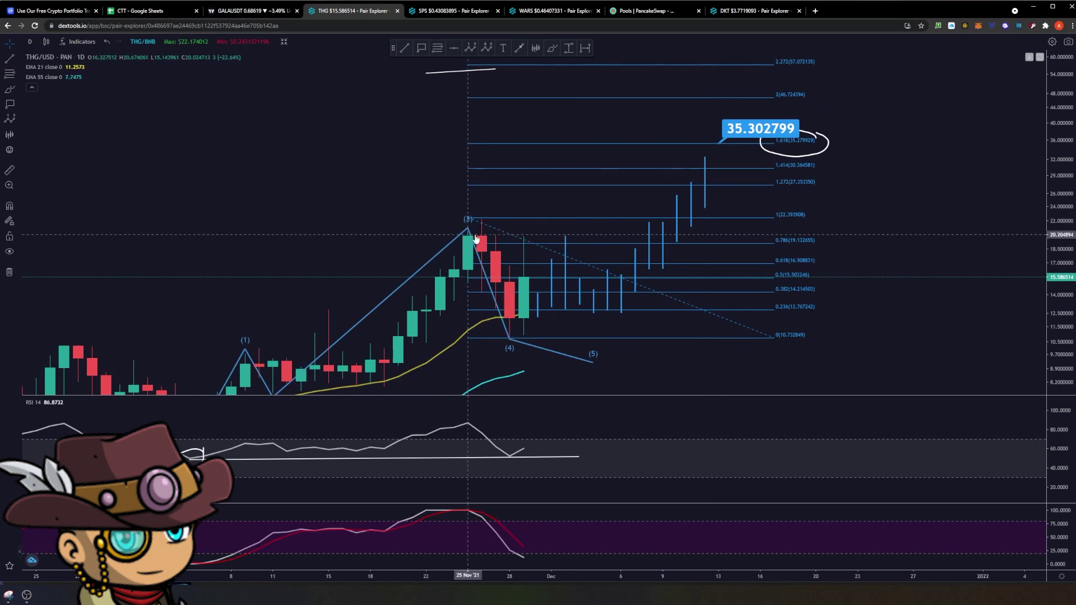
left_click_drag(593, 362, 705, 159)
left_click_drag(899, 186, 882, 195)
Duplicate the 35.302799 price label and place the copy at wave point (5), at 32.580313.
left_click(729, 140)
key("ctrl+c")
key("ctrl+v")
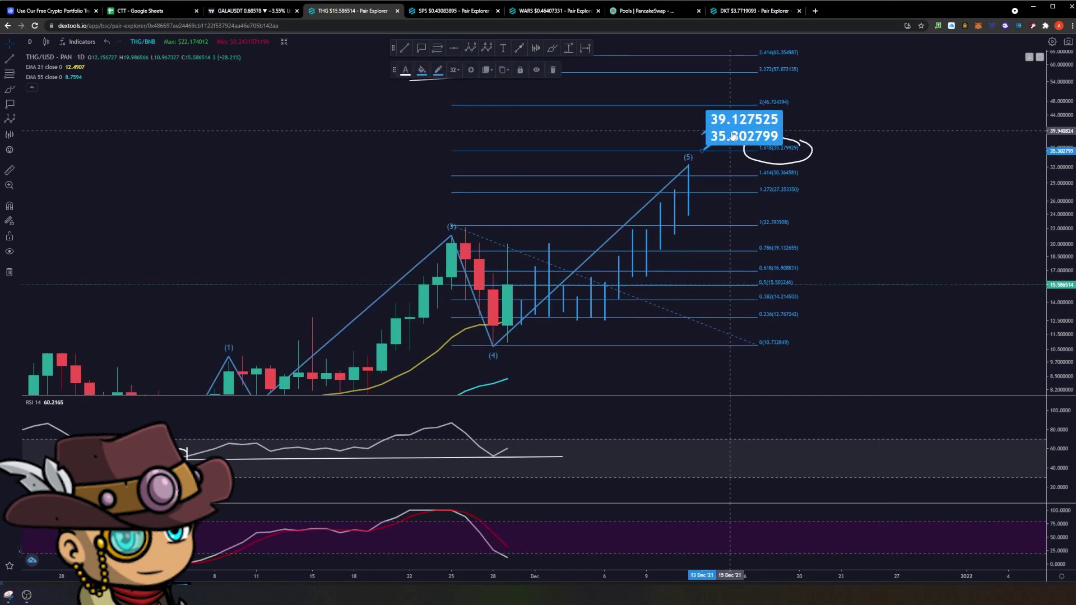
left_click_drag(727, 126, 713, 155)
left_click(869, 230)
scroll(847, 315, "down", 1)
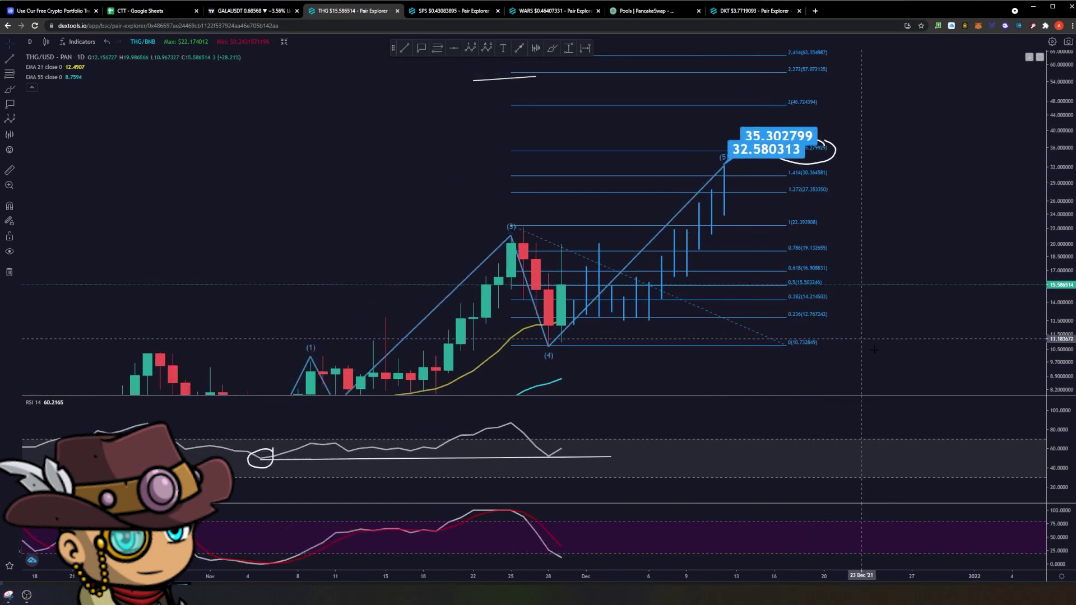
left_click_drag(855, 315, 836, 276)
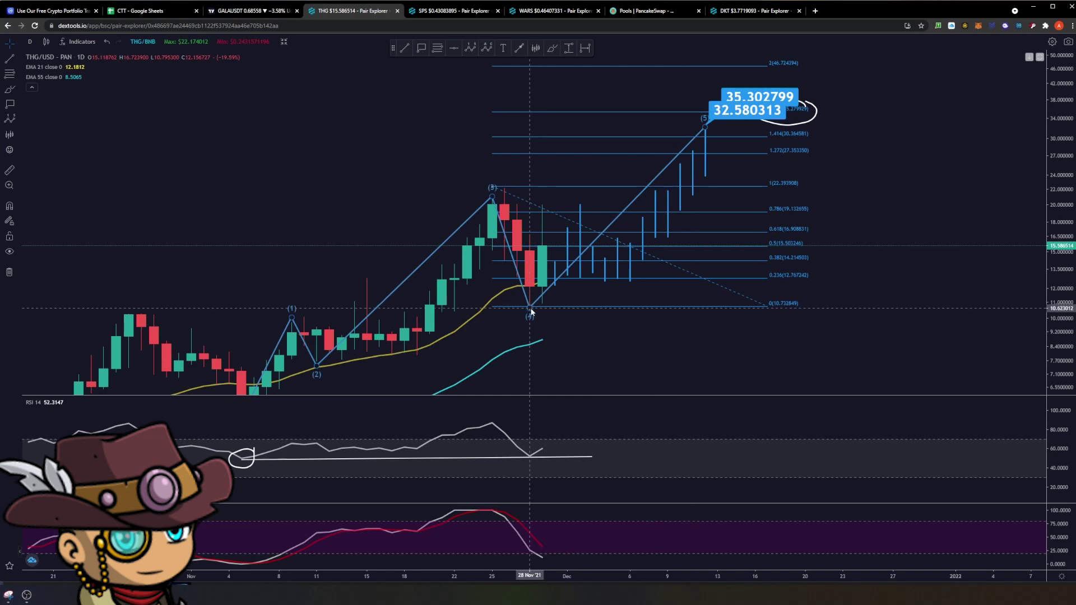
Delete the projected bars pattern from the price chart.
left_click(705, 137)
key("Delete")
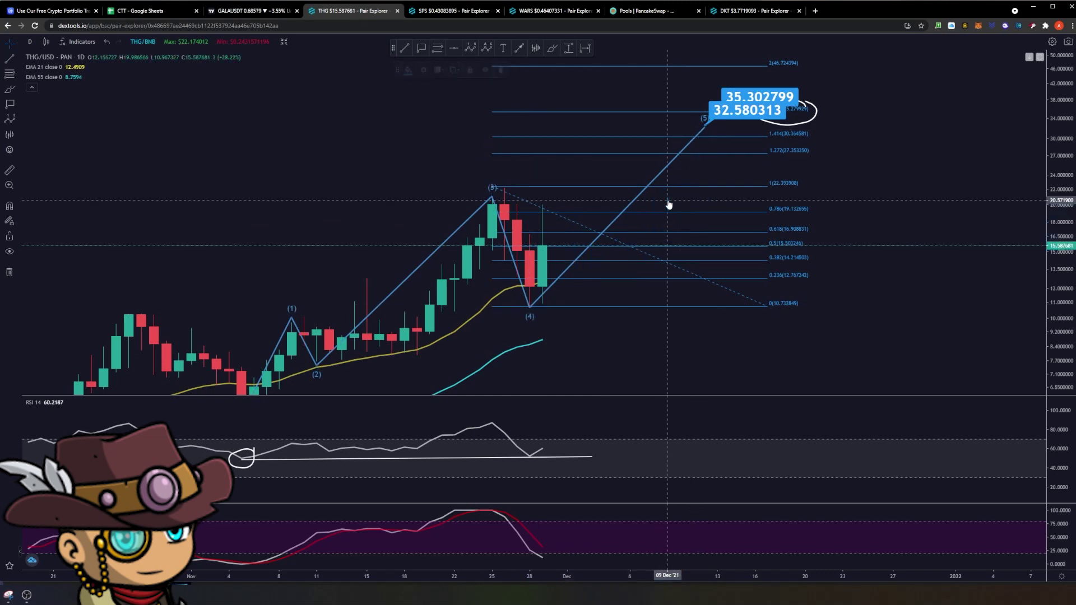
left_click_drag(902, 198, 884, 238)
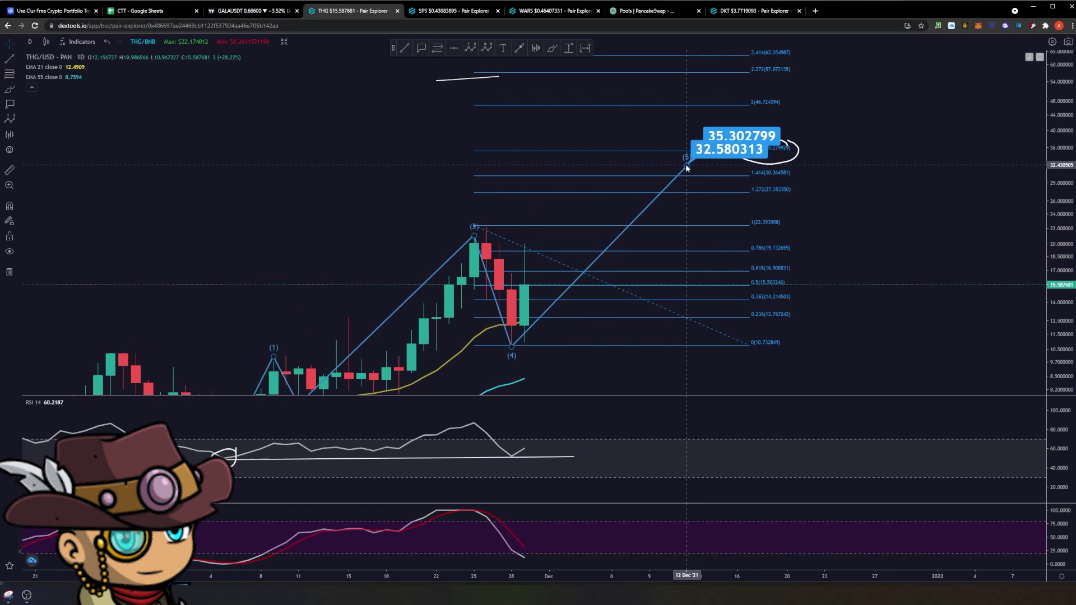
Lower wave point (5) to the 1.414 Fibonacci level and place a copy of the price label on that level at 30.457048.
left_click_drag(686, 167, 687, 175)
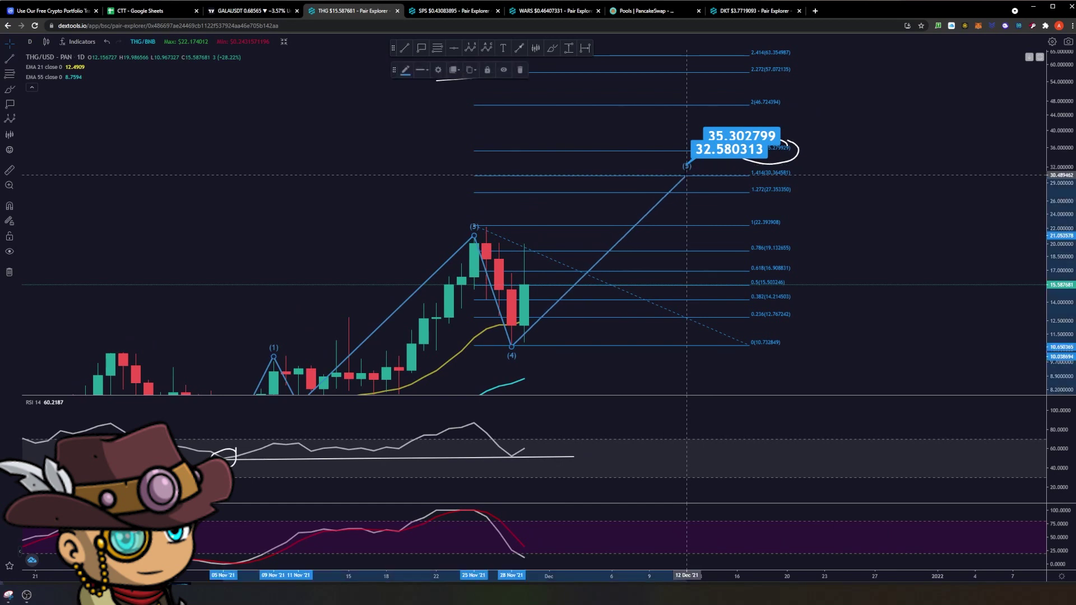
left_click(727, 136)
key("ctrl+c")
key("ctrl+v")
left_click_drag(729, 117, 617, 157)
Lower wave point (5) to the 1.272 Fibonacci level and place a copied price label there at 27.506802.
left_click_drag(686, 178, 674, 192)
left_click(632, 168)
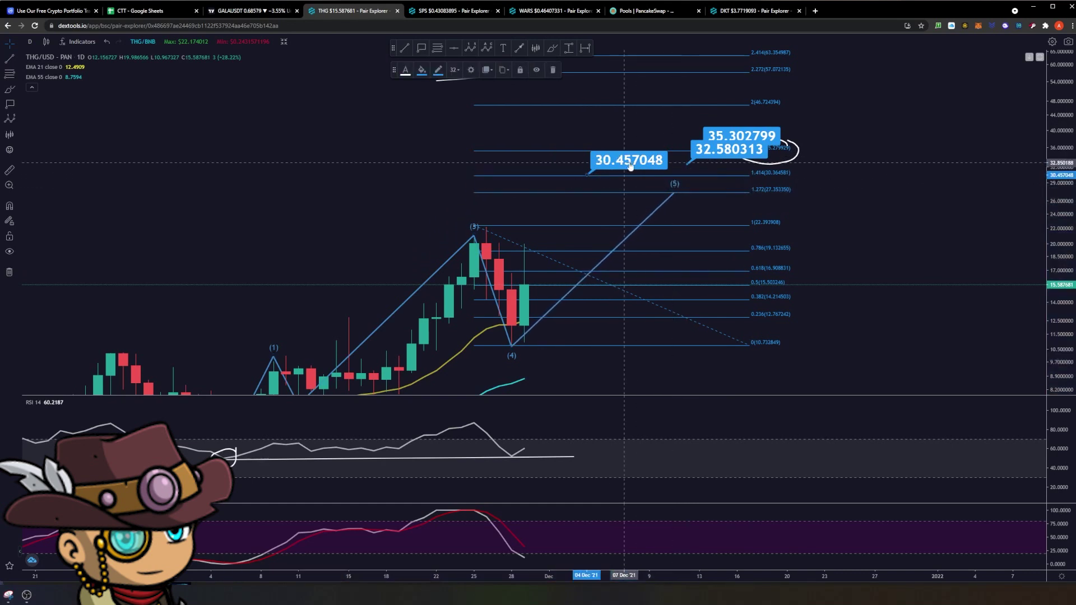
key("ctrl+c")
key("ctrl+v")
left_click_drag(615, 140, 612, 168)
Lower wave point (5) to the Fibonacci 1 level on 10 Dec and move the 35.302799 price label onto that level at 22.614089.
left_click_drag(674, 193, 662, 227)
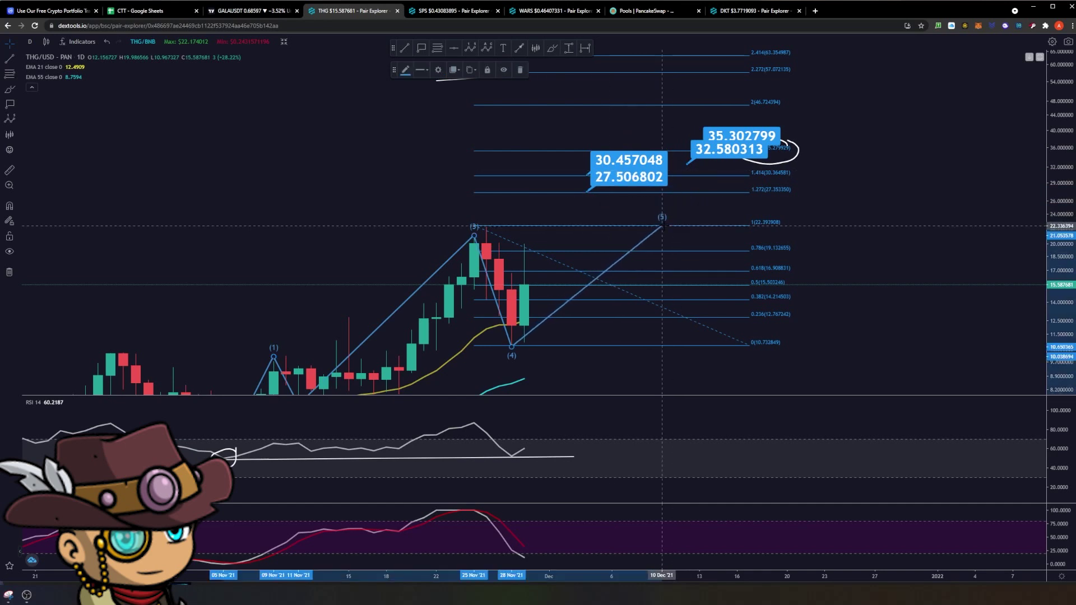
left_click(629, 178)
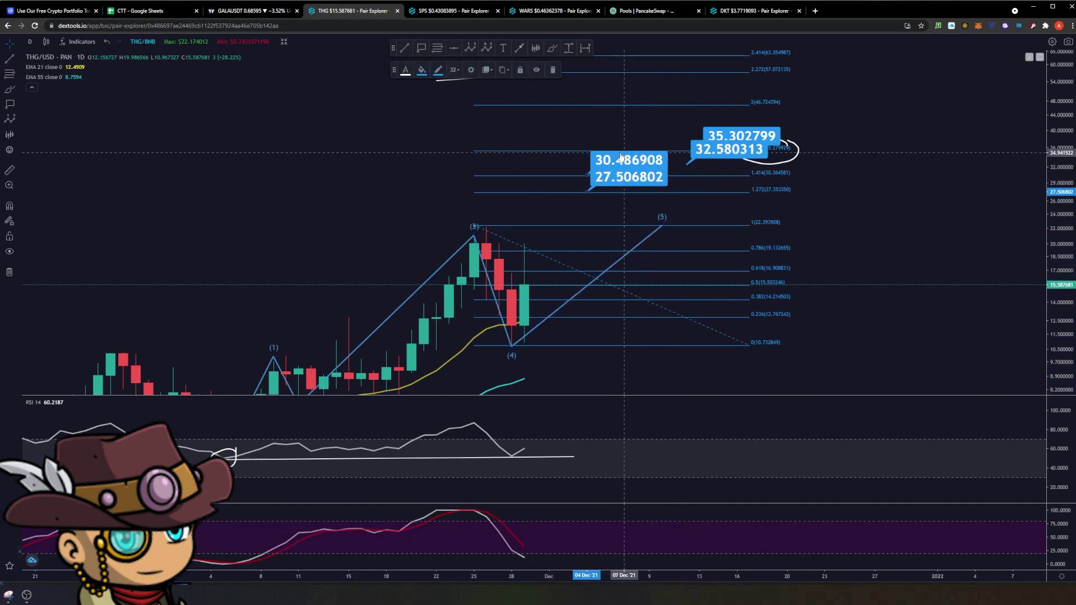
left_click(730, 134)
left_click_drag(730, 135, 615, 196)
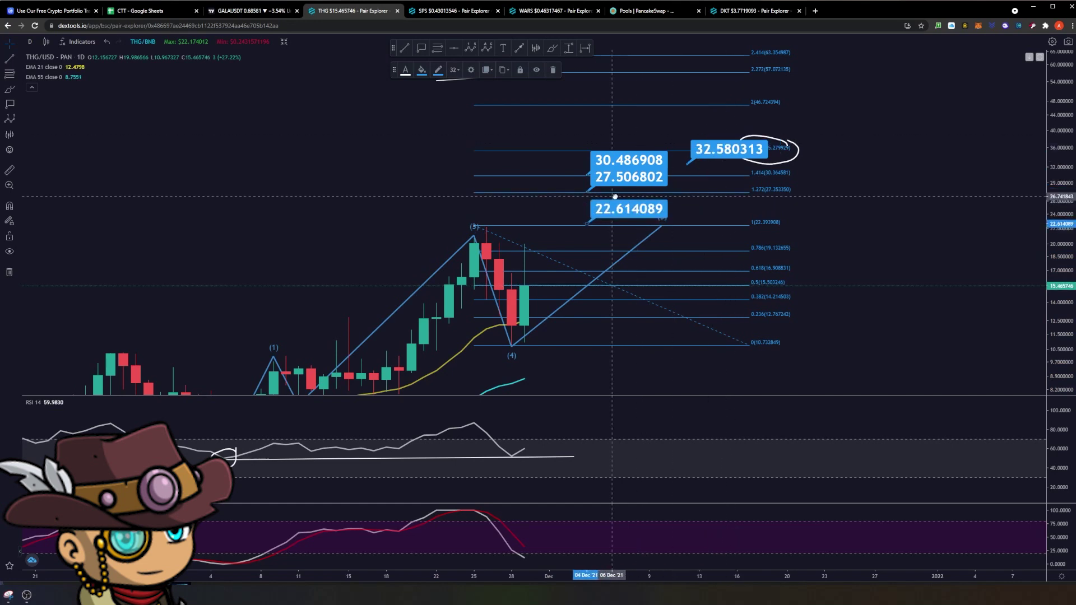
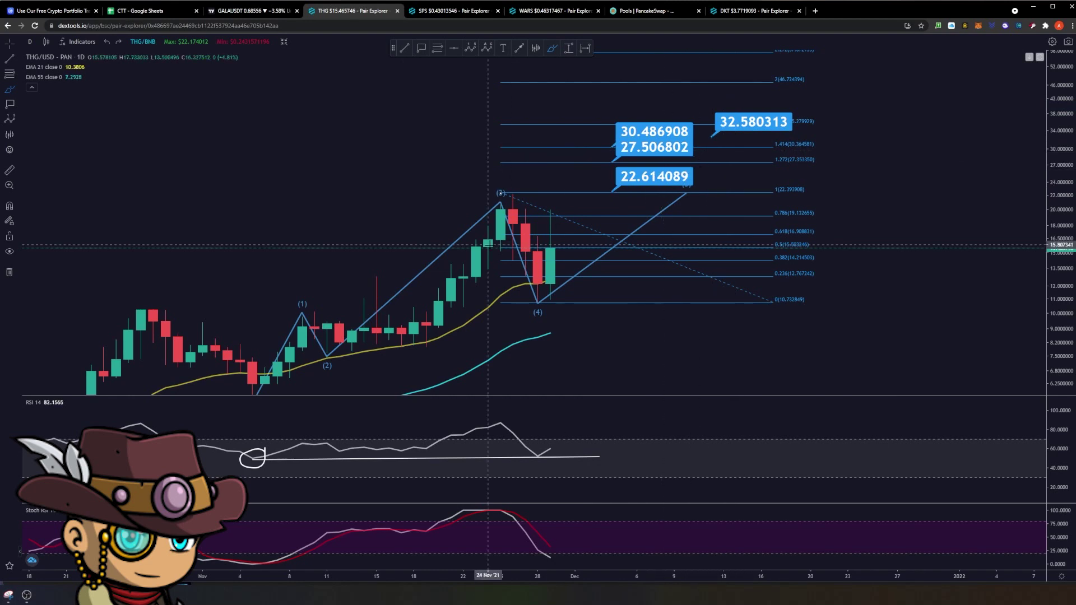
Circle the whole wave (1) to (5) structure on the price chart with a brush loop and undo it.
mouse_move(721, 206)
left_mouse_down()
mouse_move(409, 193)
mouse_move(288, 380)
mouse_move(749, 206)
mouse_move(721, 205)
left_mouse_up()
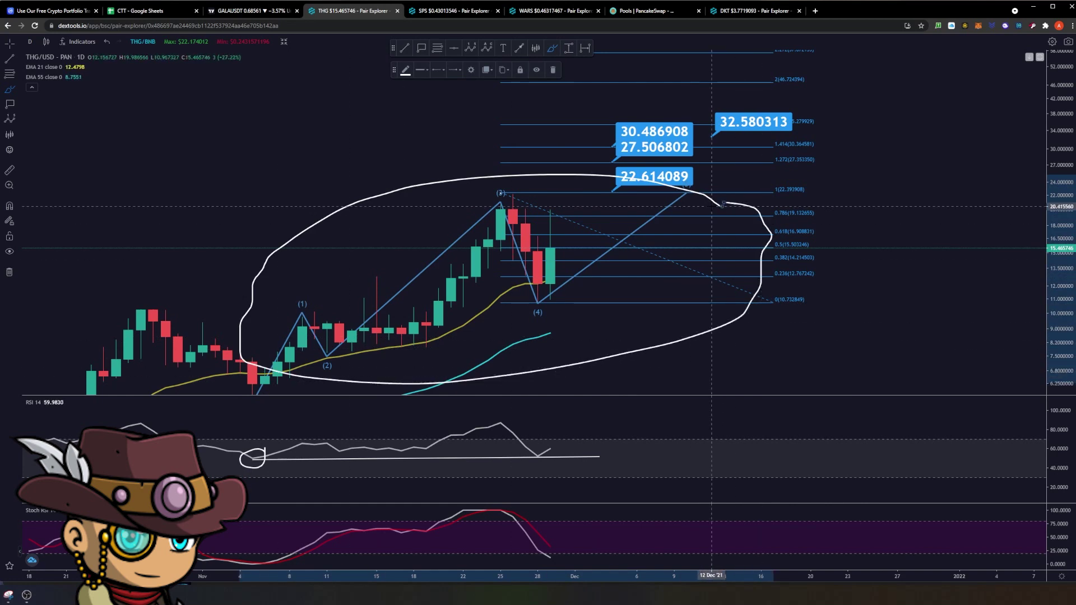
key("ctrl+z")
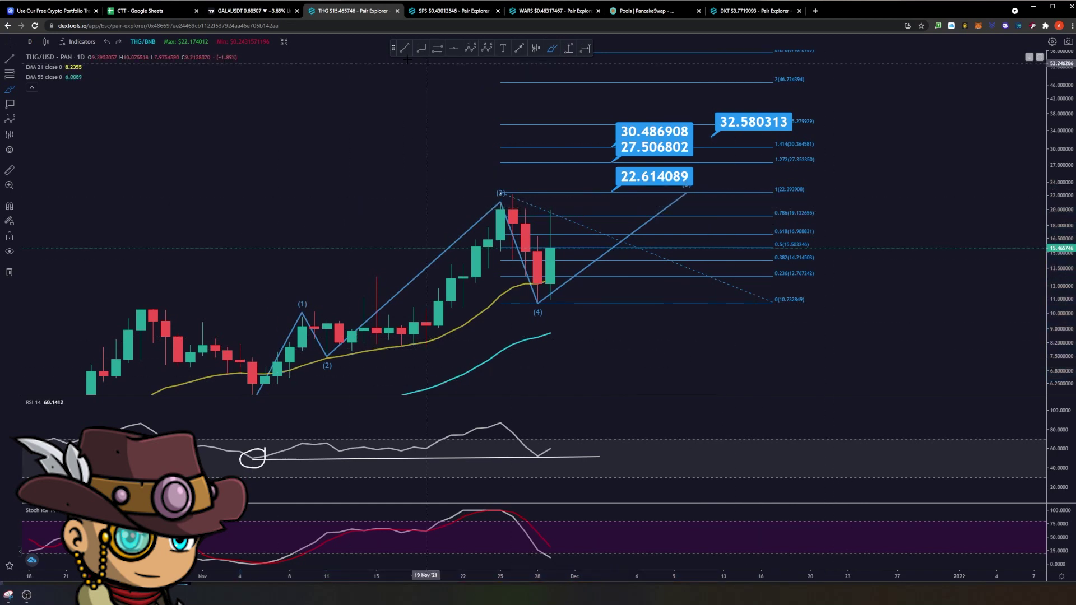
Raise wave point (5) to the 1.414 Fibonacci level on 11 Dec.
left_click(10, 43)
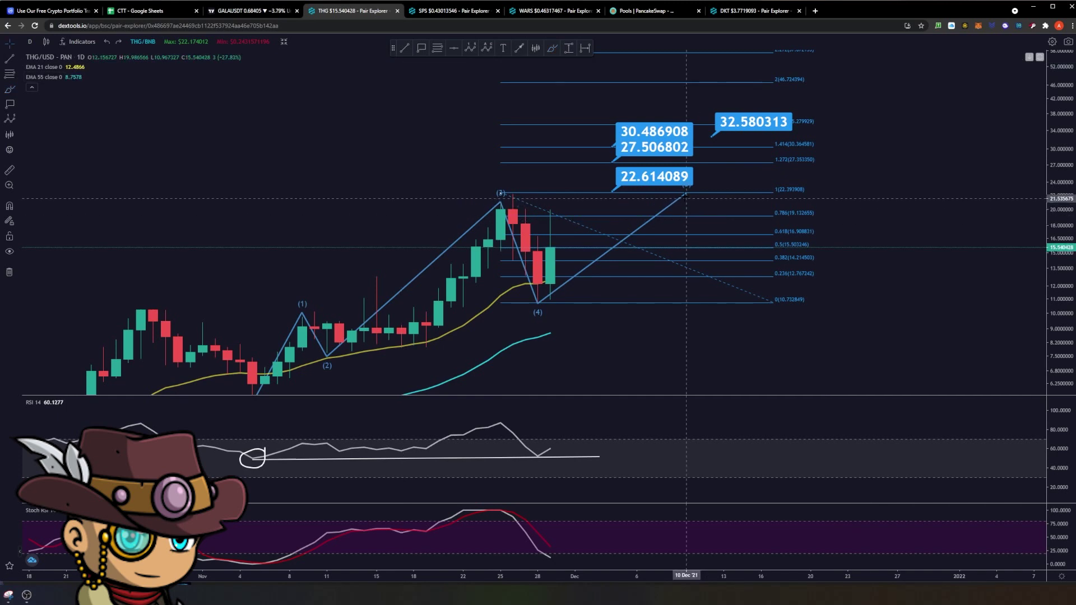
mouse_move(687, 193)
left_mouse_down()
mouse_move(662, 168)
mouse_move(630, 176)
mouse_move(699, 185)
mouse_move(699, 149)
left_mouse_up()
left_click(845, 178)
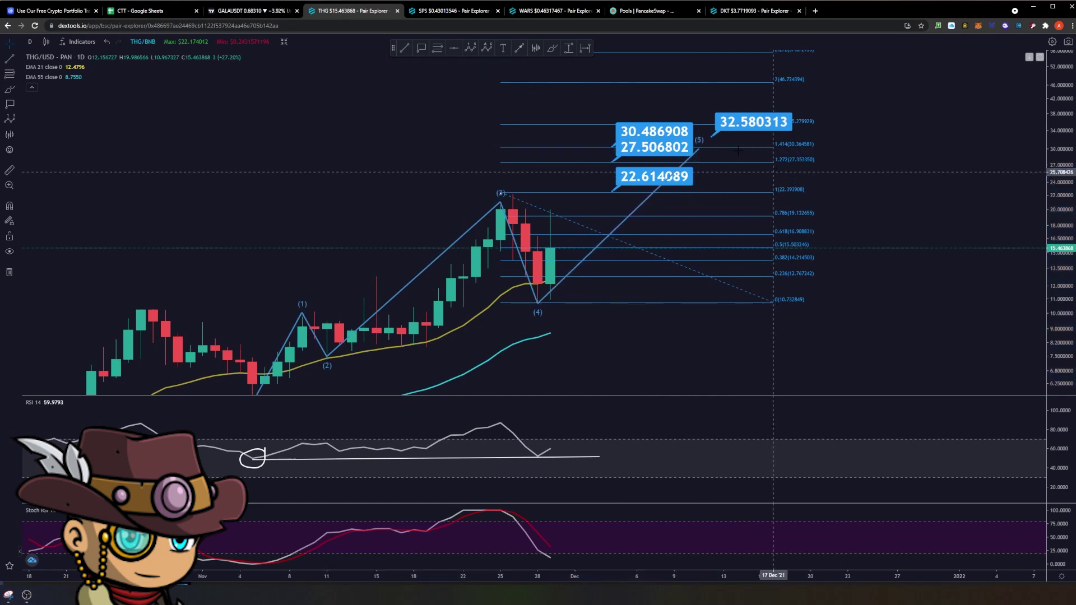
Draw an Elliott correction wave from point (5), with (A) at 17 Dec near 16.6, (B) at 25 Dec near 27.7 and (C) in early January near 12.
left_click(486, 49)
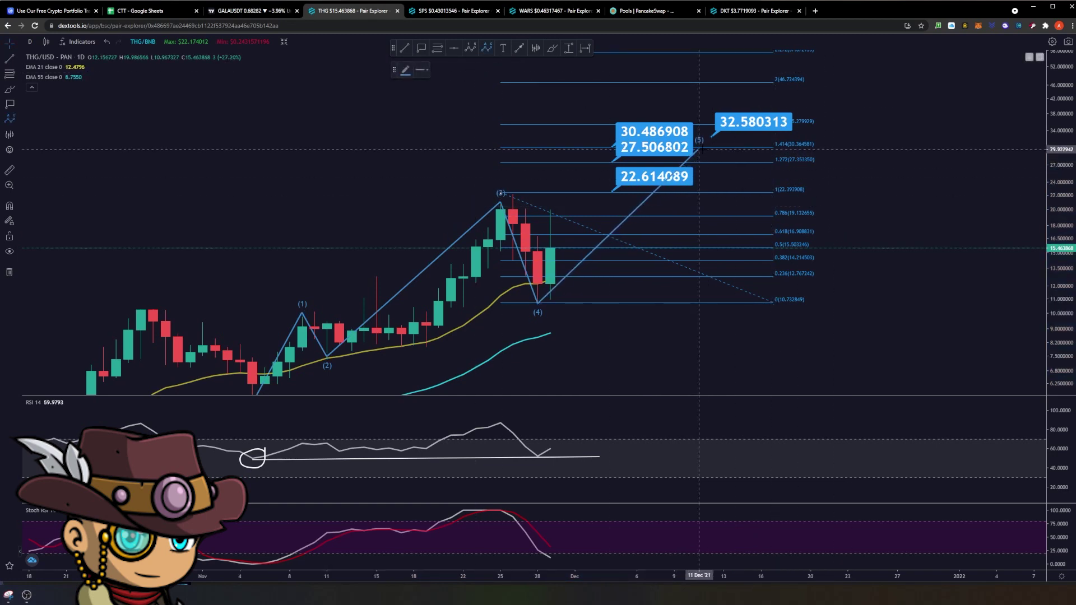
left_click(699, 149)
left_click(773, 236)
left_click(873, 162)
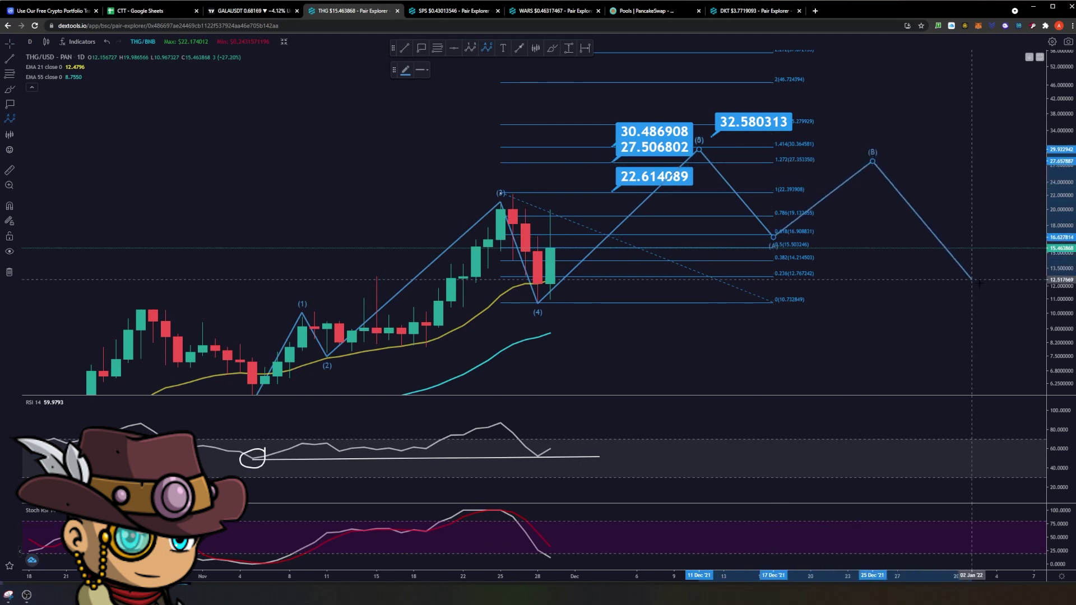
left_click(985, 286)
key("Escape")
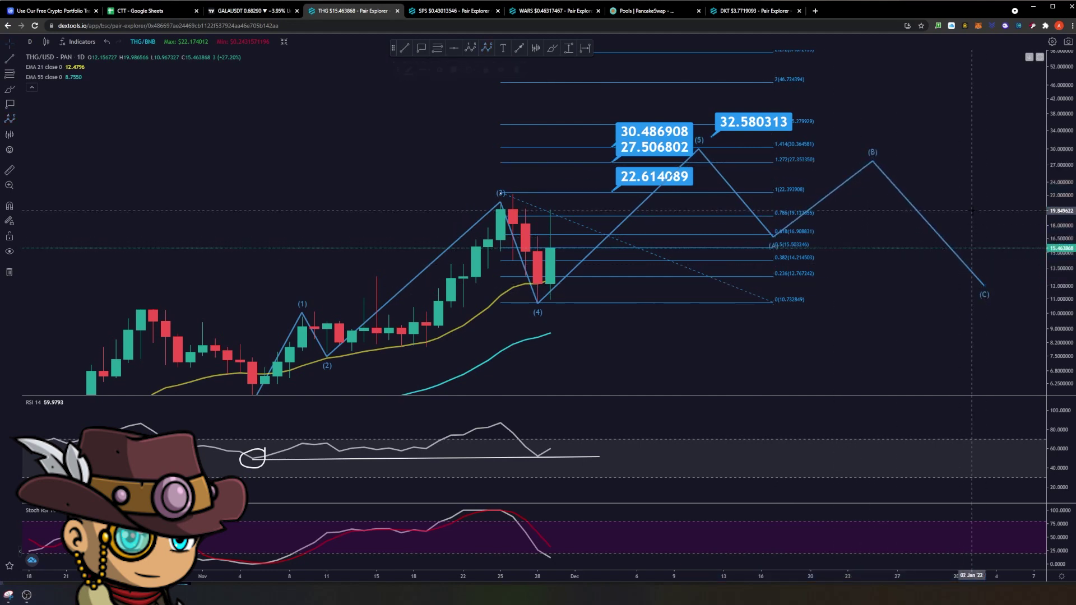
Sketch brush projections of the EMA 21 and EMA 55 into mid-December, redraw the EMA 55 path lower, and undo them.
scroll(867, 287, "down", 1)
scroll(897, 297, "up", 1)
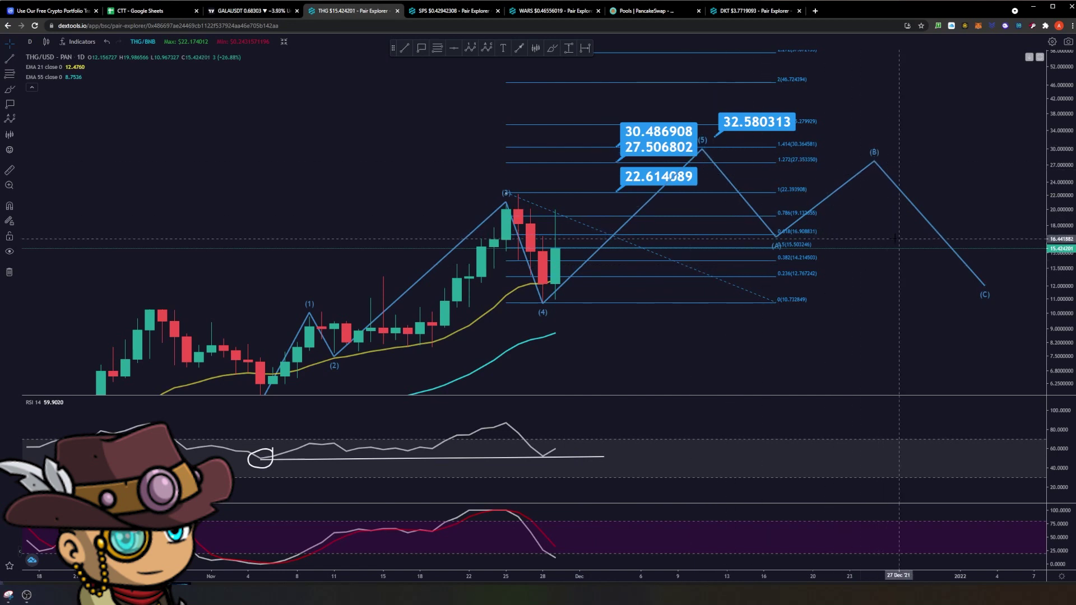
left_click(549, 51)
left_click_drag(556, 281, 713, 217)
mouse_move(556, 334)
left_mouse_down()
mouse_move(613, 274)
mouse_move(715, 203)
left_mouse_up()
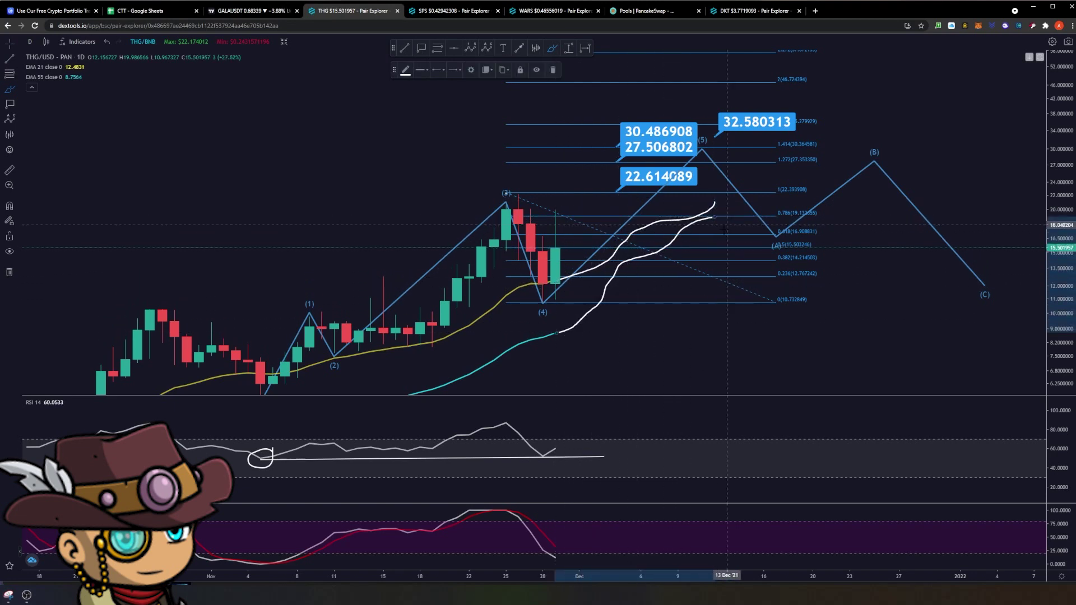
key("ctrl+z")
left_click_drag(556, 331, 753, 222)
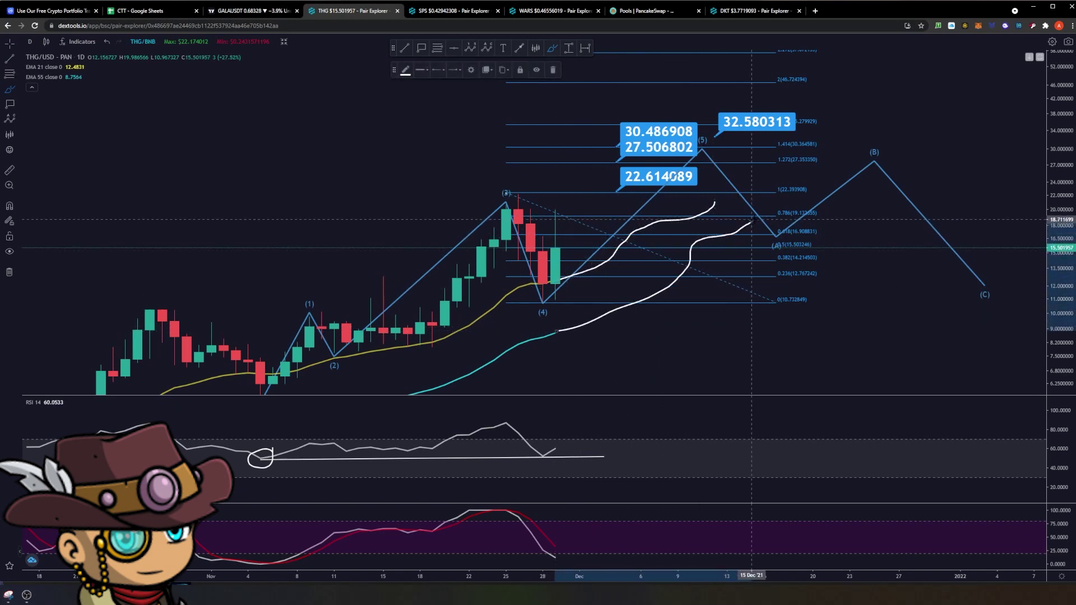
key("ctrl+z")
key("ctrl+z")
Try two rising brush strokes from the latest candle toward the Fibonacci targets, undoing each one.
mouse_move(567, 255)
left_mouse_down()
mouse_move(645, 193)
mouse_move(665, 162)
left_mouse_up()
key("ctrl+z")
mouse_move(569, 276)
left_mouse_down()
mouse_move(604, 161)
mouse_move(617, 181)
left_mouse_up()
key("ctrl+z")
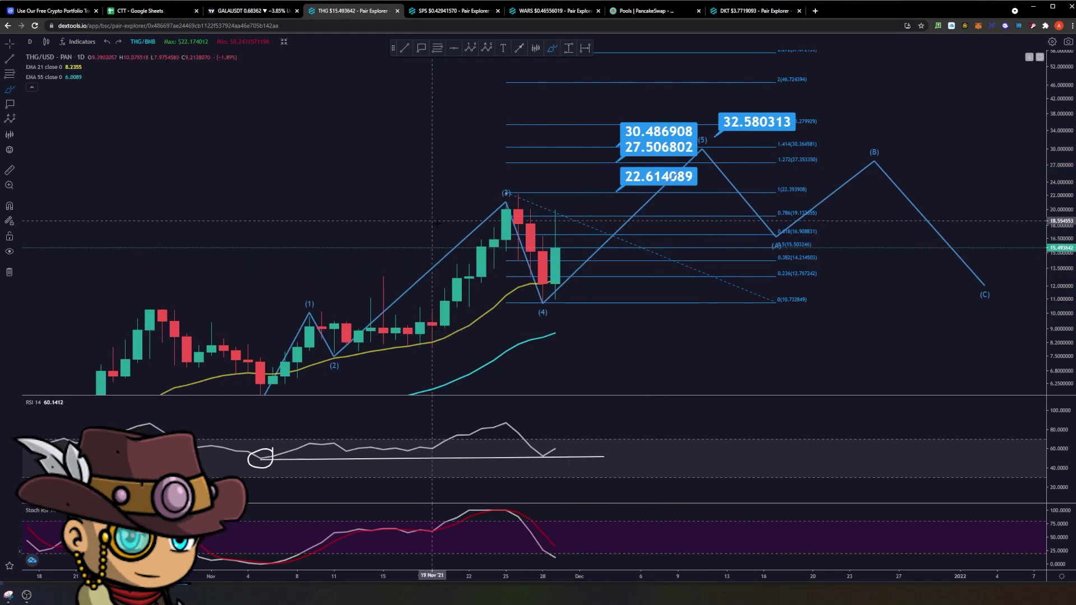
Brush two arrows pointing at the rising candles of the rally between waves (2) and (3).
left_click_drag(410, 203, 455, 229)
mouse_move(434, 230)
left_mouse_down()
mouse_move(457, 238)
mouse_move(456, 214)
left_mouse_up()
mouse_move(397, 237)
left_mouse_down()
mouse_move(444, 259)
mouse_move(445, 249)
left_mouse_up()
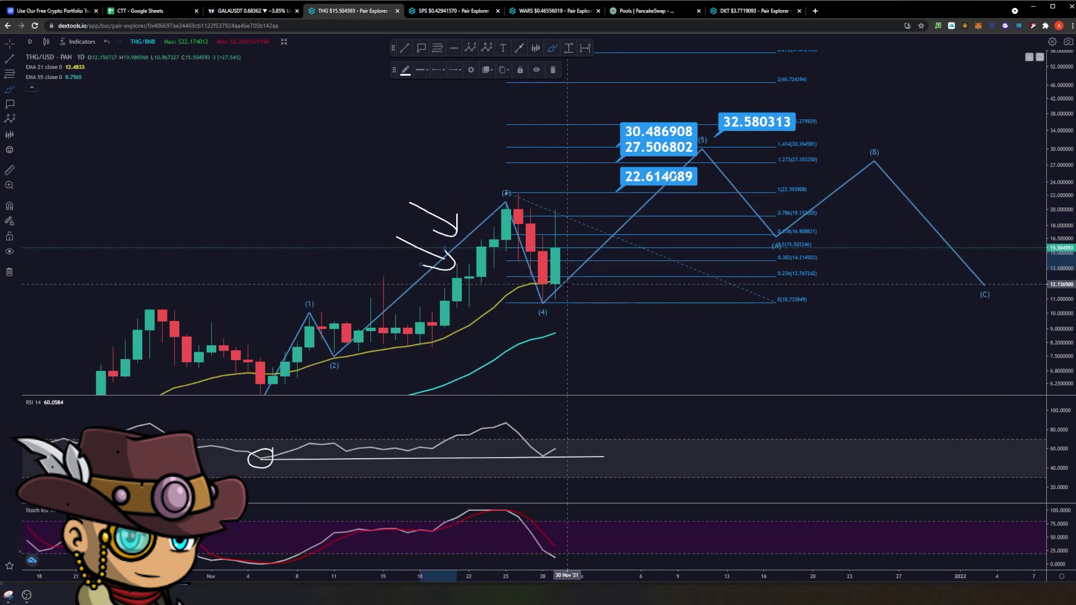
Circle the EMA 21 touch near wave (4) with the brush and sketch a stepped price path up to the 1.414 Fibonacci level.
left_click_drag(565, 278, 567, 295)
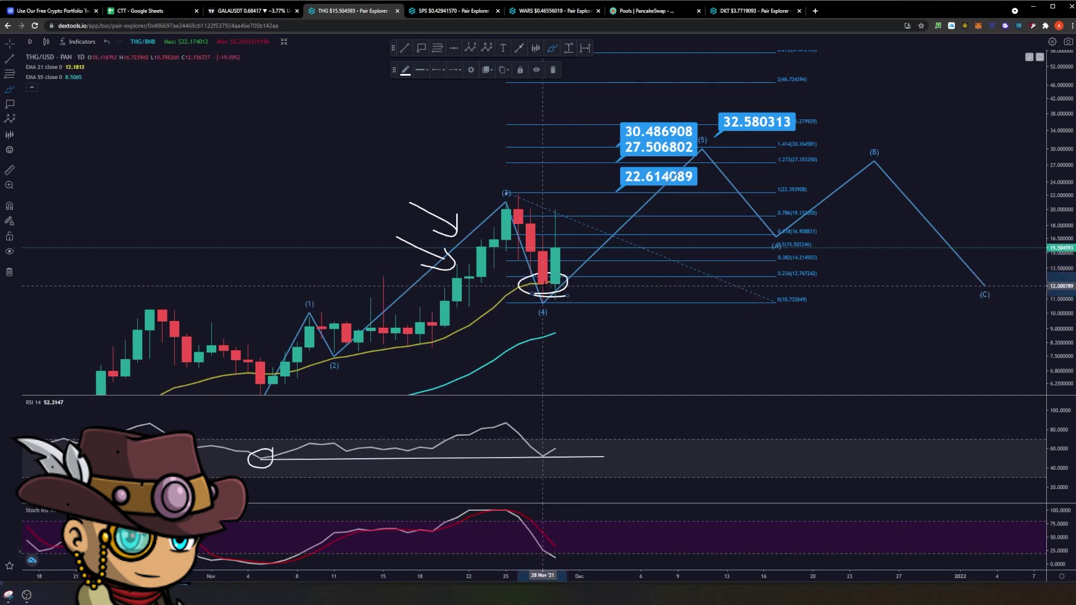
mouse_move(568, 270)
left_mouse_down()
mouse_move(617, 205)
mouse_move(707, 174)
mouse_move(739, 147)
left_mouse_up()
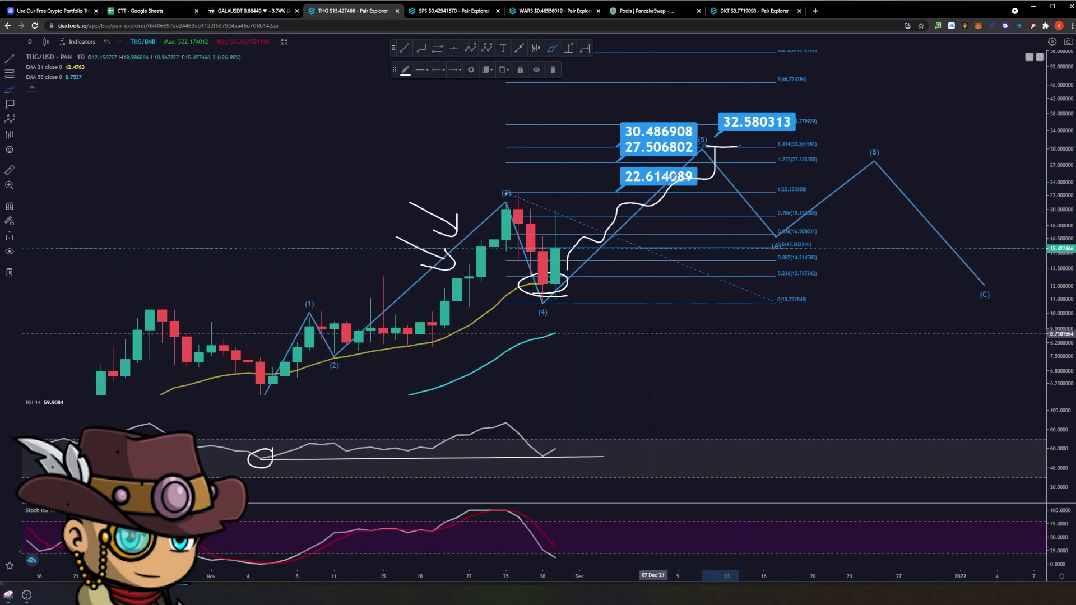